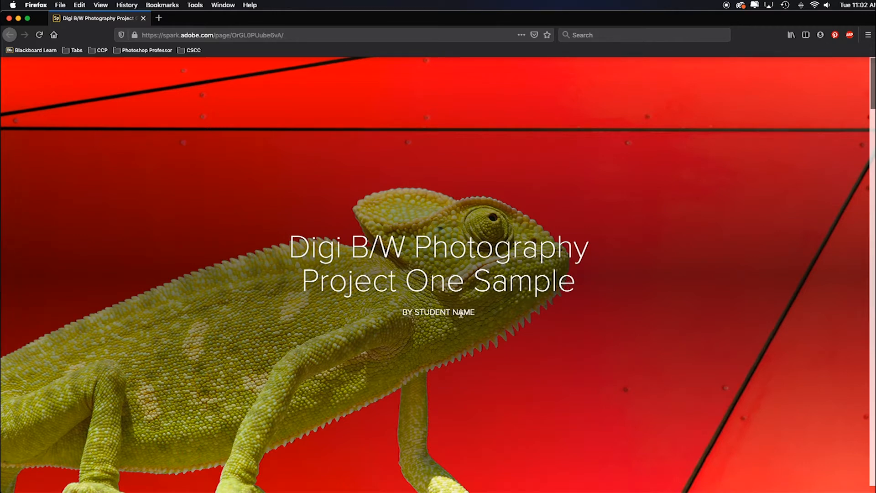
- Examine the sample project page's title and the First Image Conversion set of the chameleon
scroll(453, 314, "down", 10)
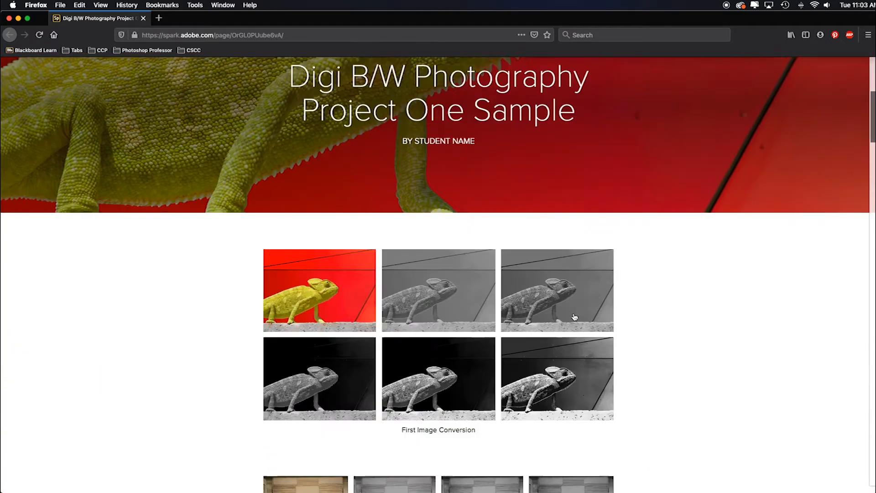
scroll(579, 318, "down", 3)
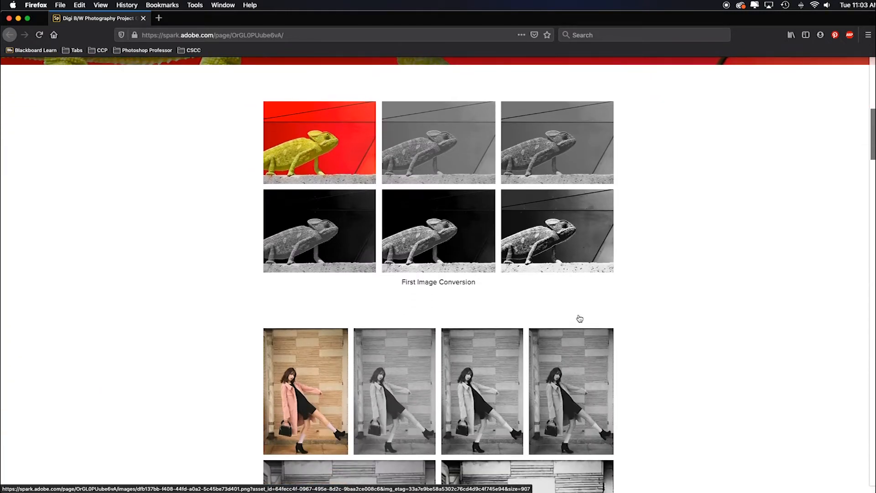
scroll(579, 318, "down", 1)
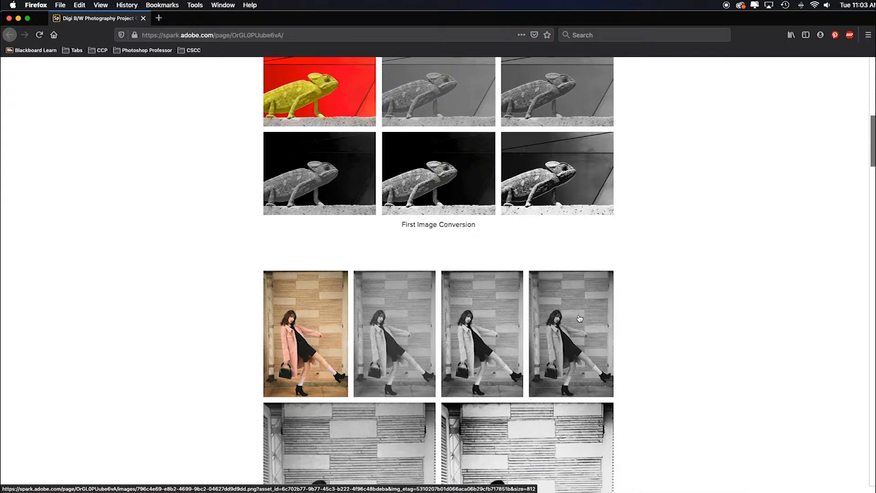
scroll(579, 319, "up", 3)
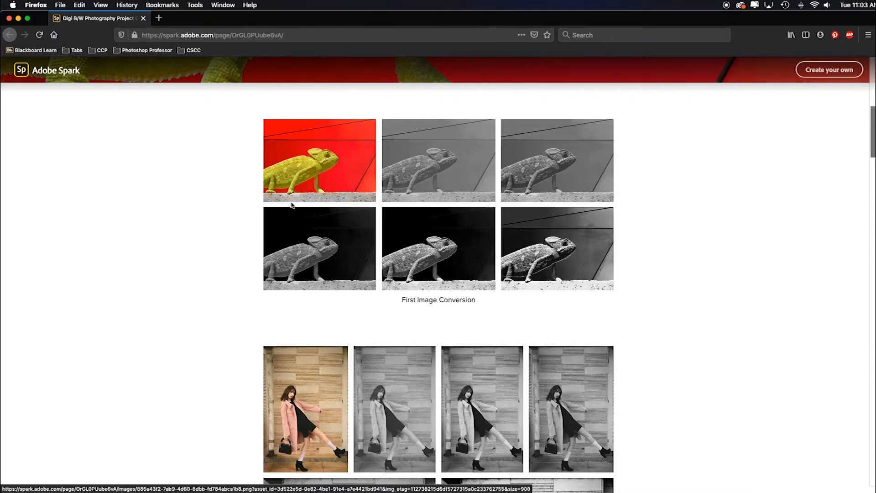
scroll(728, 239, "down", 5)
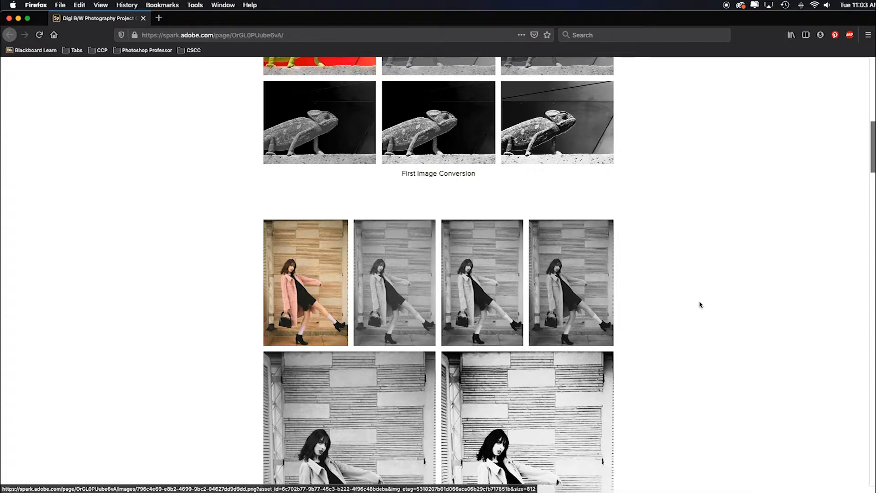
scroll(703, 300, "down", 4)
scroll(677, 335, "up", 9)
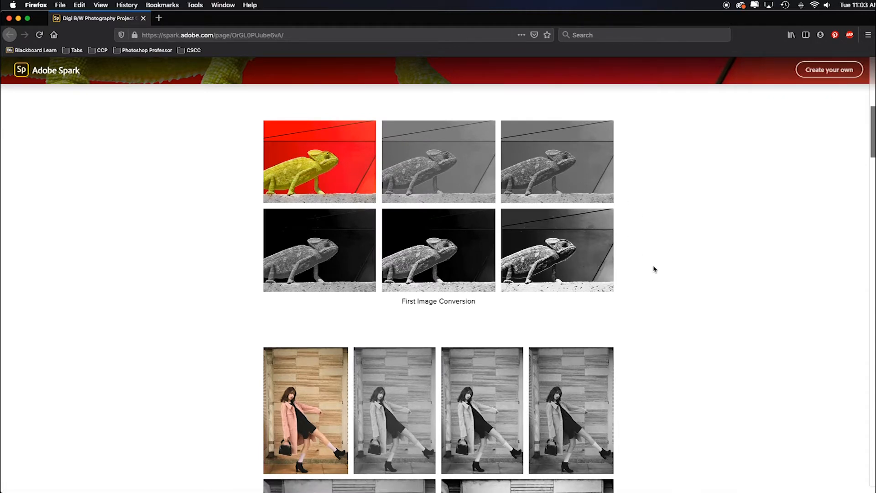
scroll(646, 282, "down", 8)
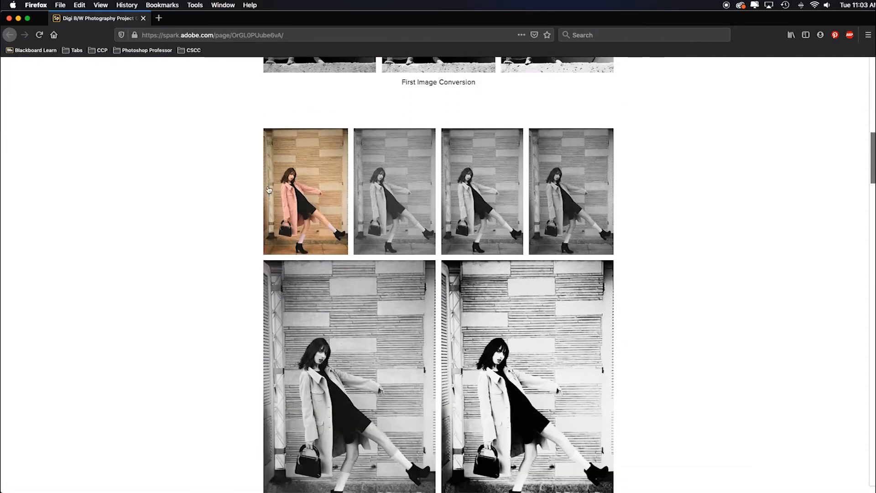
- Look through the second to fifth image conversion sets and the upper part of the BW Conversion Template
scroll(622, 283, "down", 17)
scroll(638, 292, "down", 20)
scroll(644, 296, "down", 14)
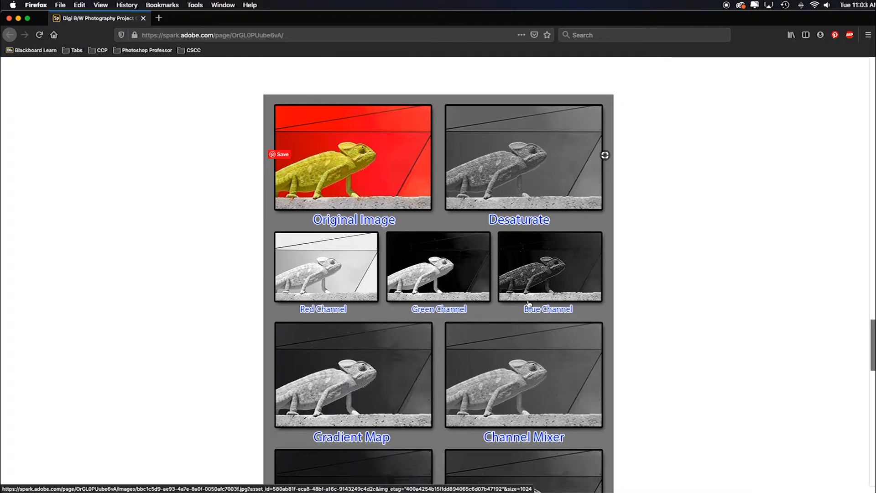
scroll(529, 304, "down", 1)
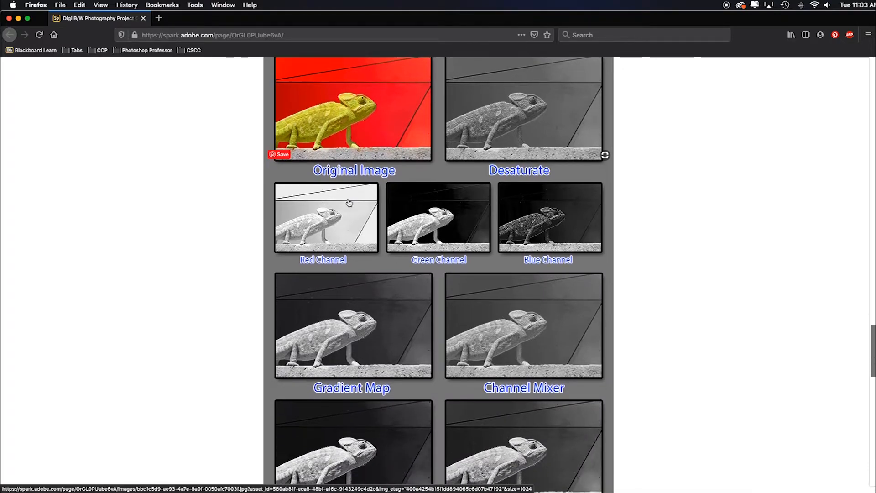
scroll(625, 183, "up", 20)
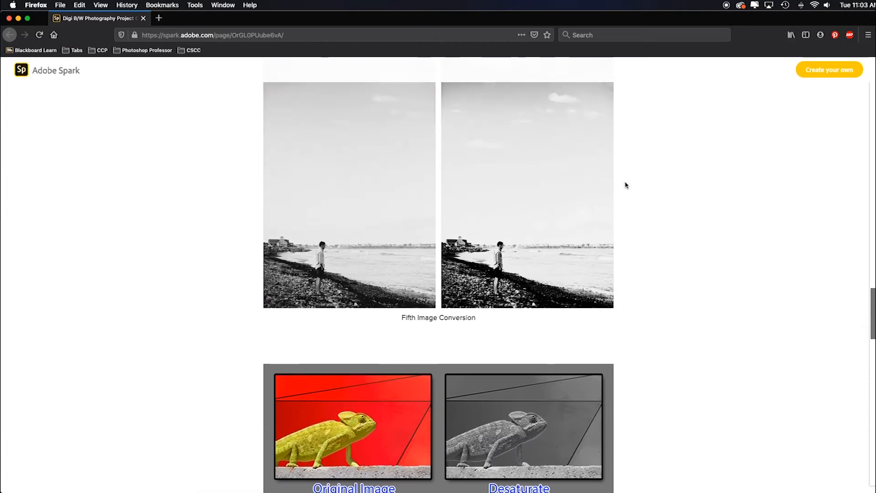
scroll(626, 182, "up", 20)
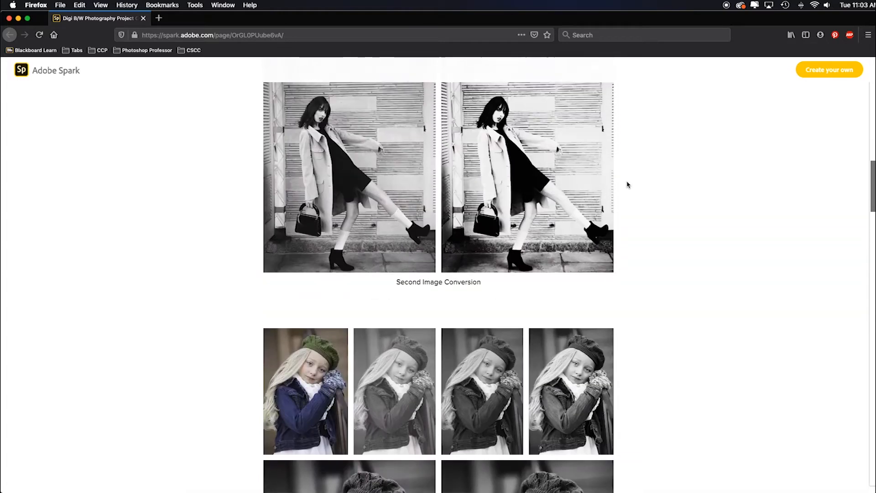
scroll(323, 209, "up", 1)
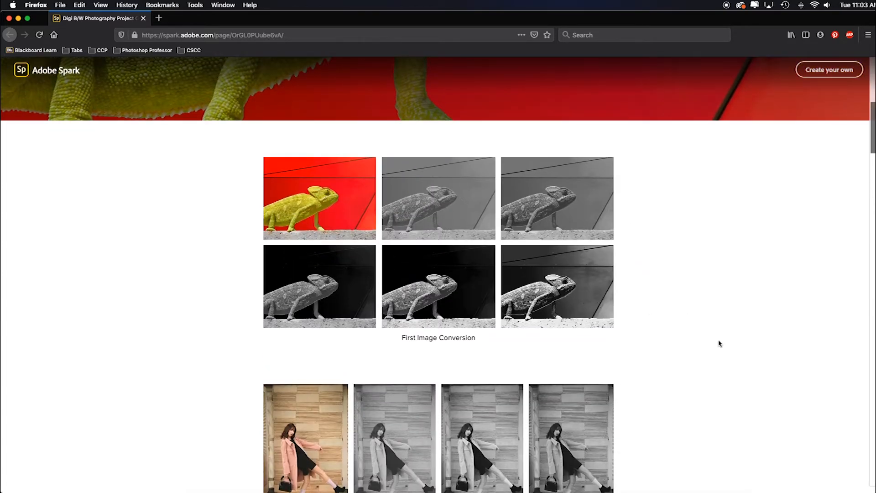
- Examine every labelled technique in the BW Conversion Template and the favorite conversion pair beneath it
scroll(704, 348, "down", 20)
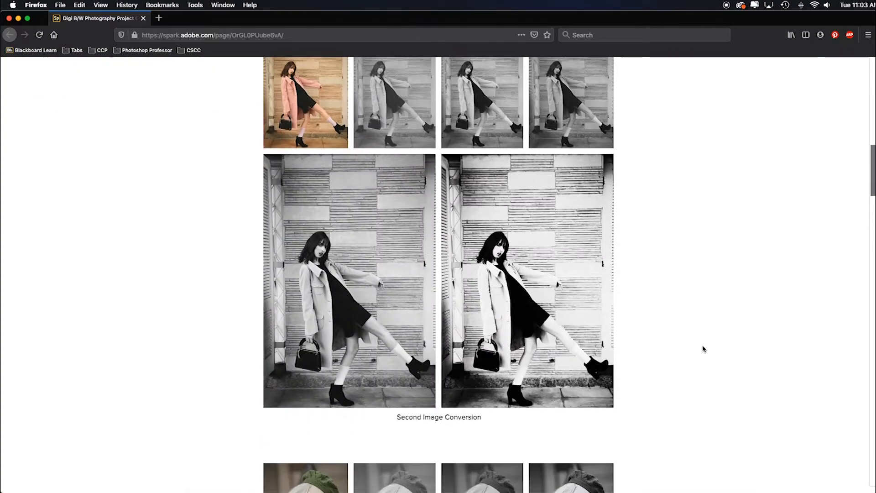
scroll(705, 348, "down", 20)
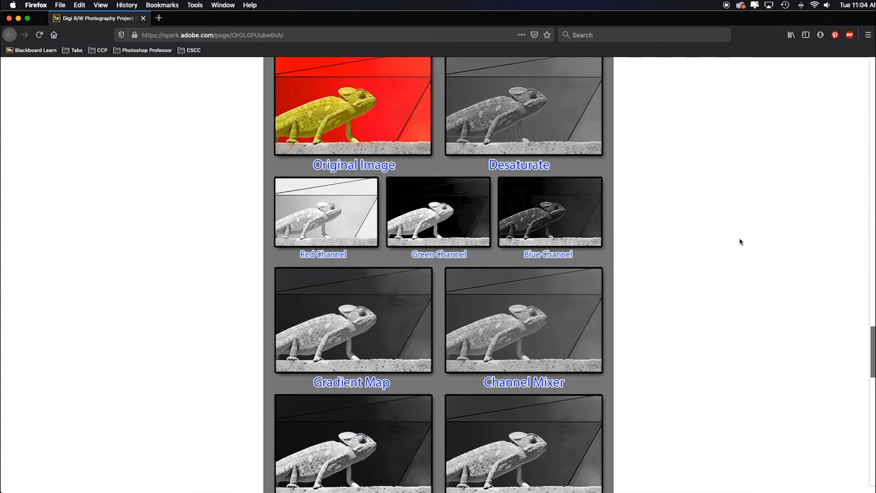
scroll(741, 242, "down", 1)
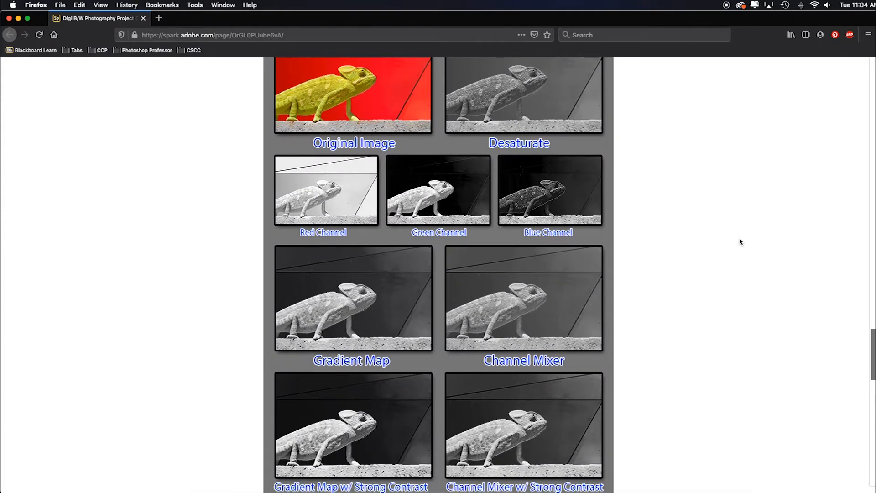
scroll(737, 243, "down", 1)
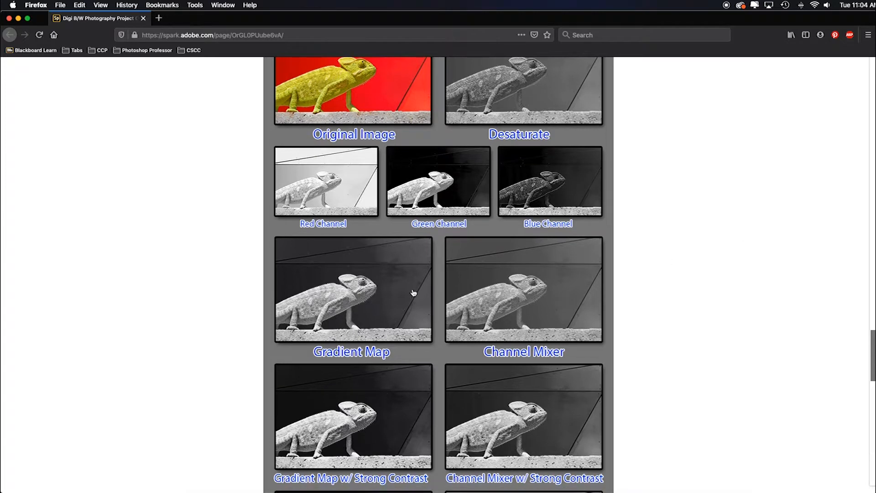
scroll(647, 310, "down", 4)
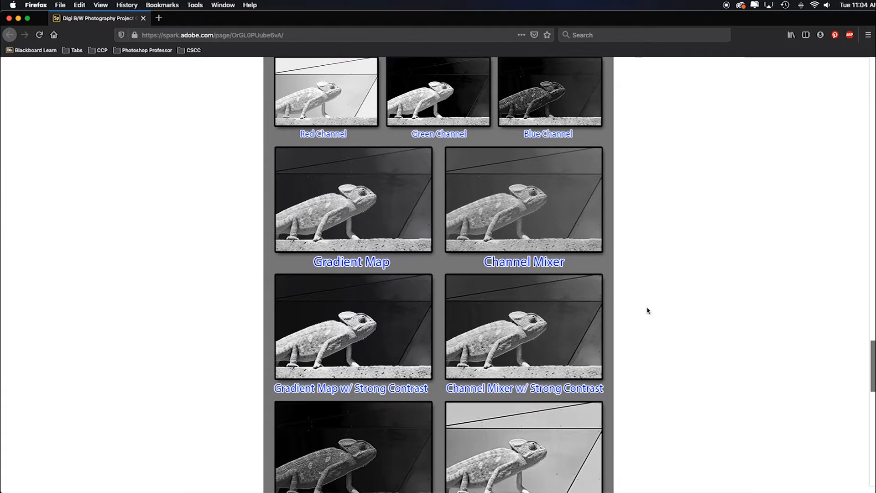
scroll(648, 311, "down", 20)
scroll(665, 312, "down", 1)
scroll(669, 313, "up", 2)
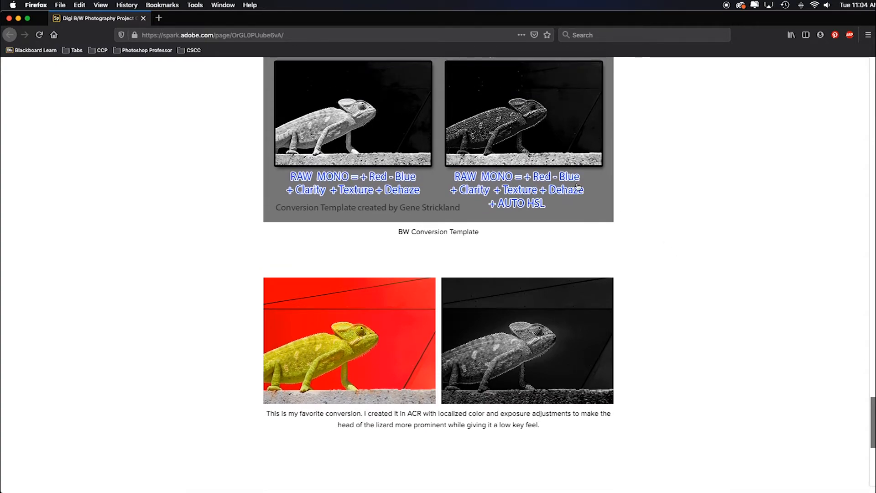
- Switch to the Blackboard course page and read the Project One prompt and its grading rubric
left_click(9, 18)
scroll(196, 137, "up", 6)
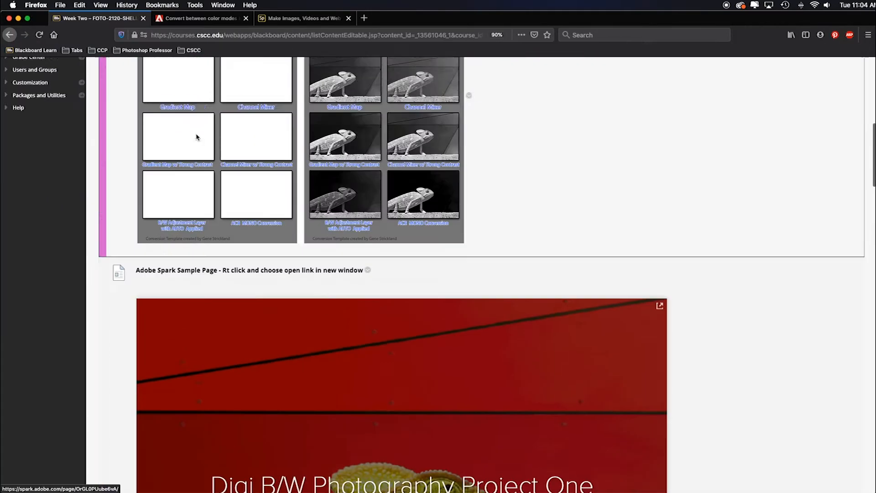
scroll(196, 137, "down", 15)
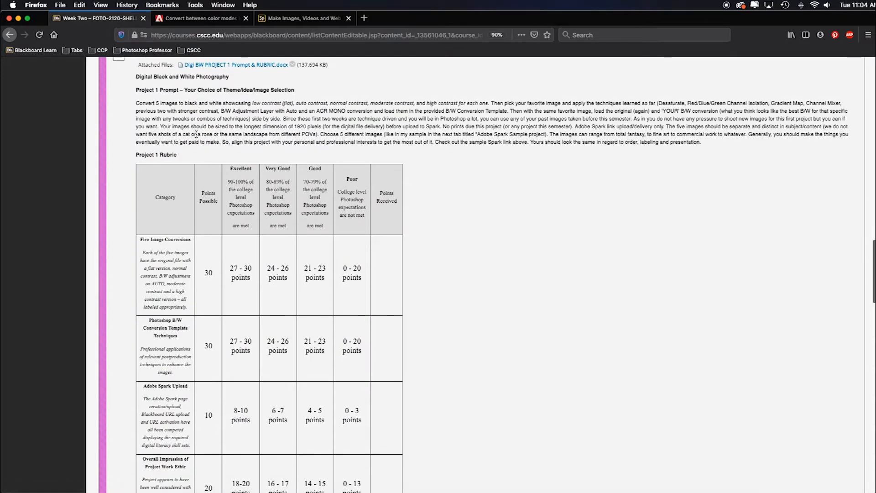
scroll(196, 134, "up", 1)
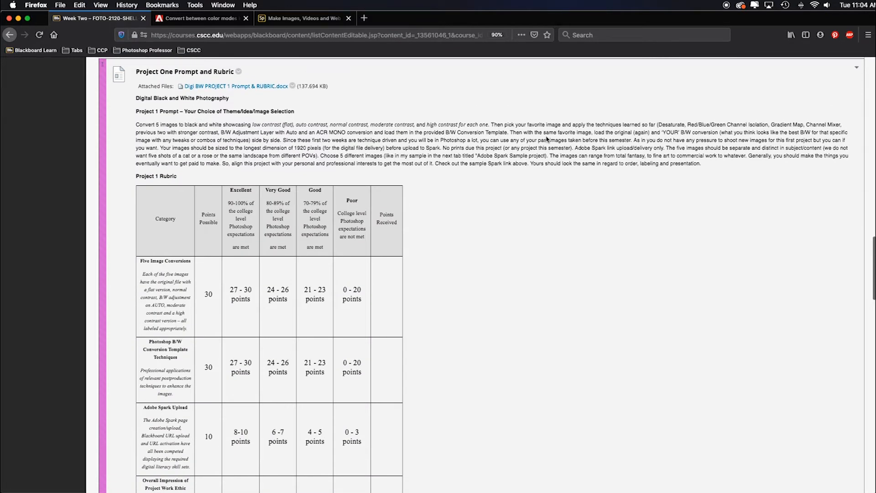
scroll(493, 225, "down", 8)
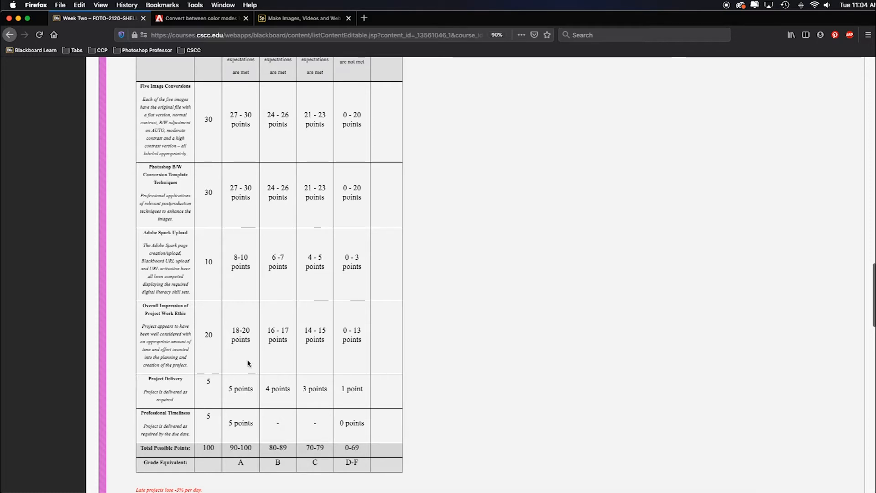
scroll(475, 344, "up", 10)
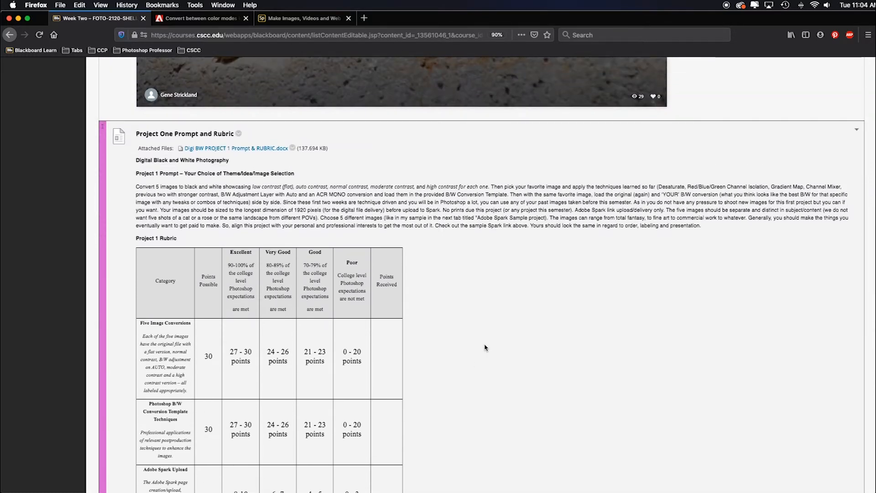
- Return to the sample project page, review the favorite conversion and the image sets, and close that window
key("super+grave")
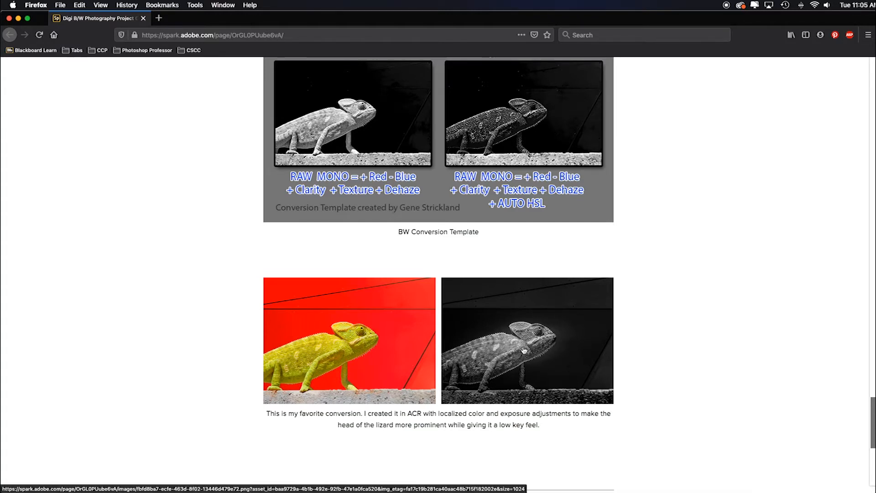
scroll(631, 308, "down", 4)
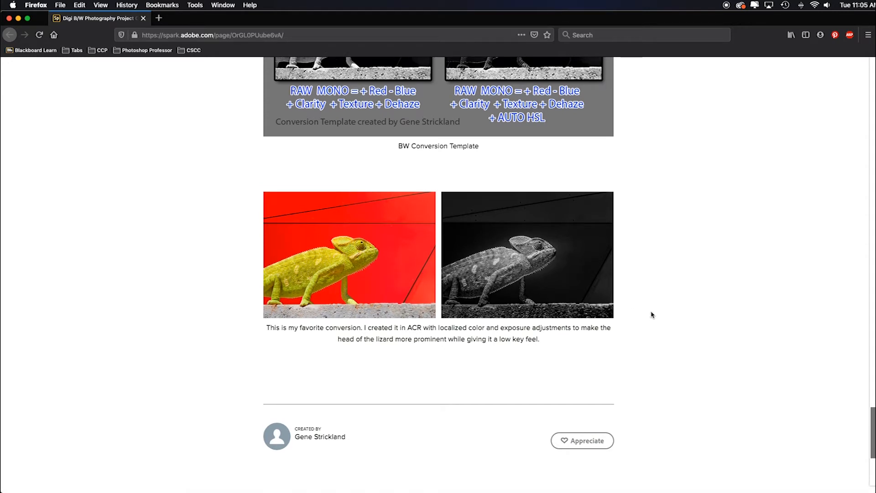
scroll(652, 314, "up", 12)
scroll(651, 314, "up", 20)
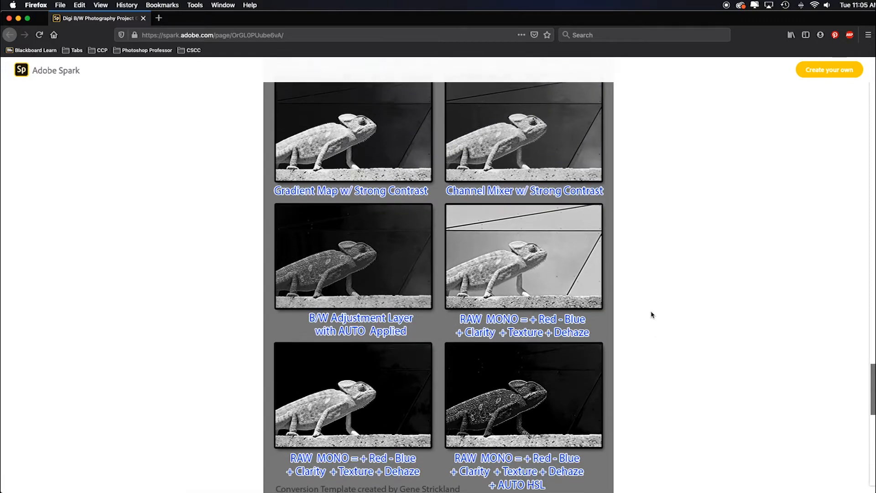
scroll(652, 315, "up", 20)
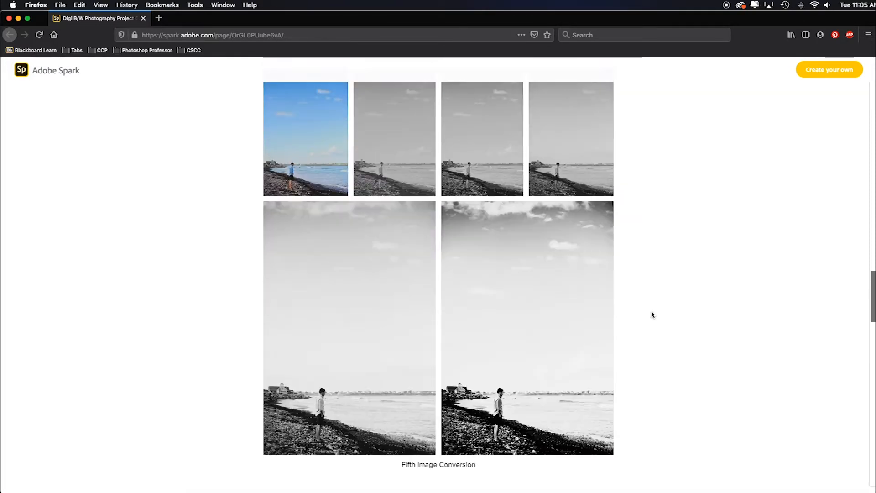
scroll(651, 315, "up", 20)
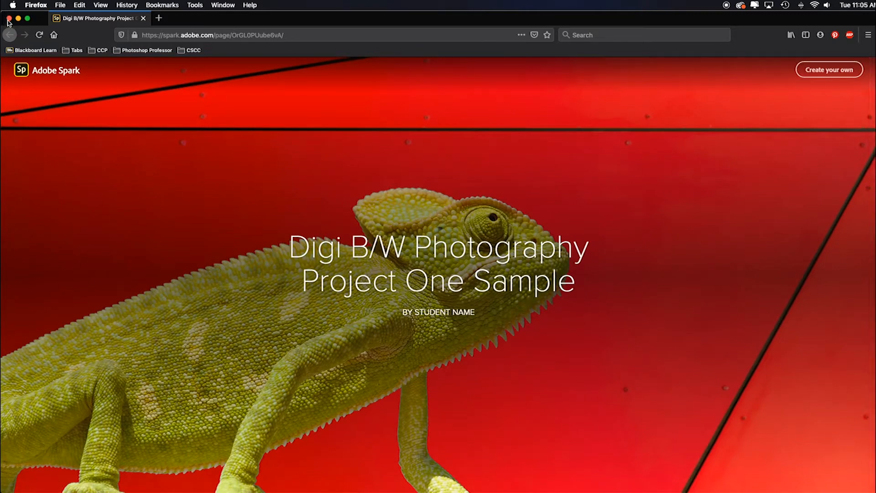
left_click(8, 22)
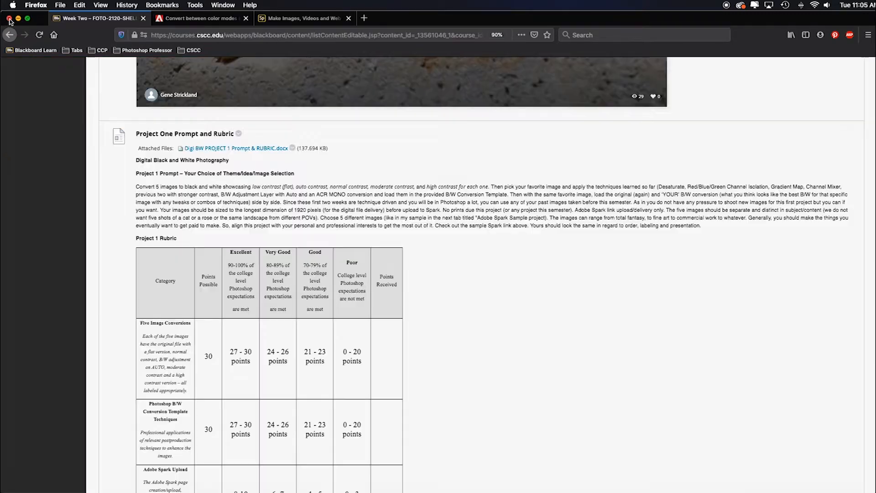
- Search the web for "Adobe Spark" in a new tab and open the spark.adobe.com site
key("super+t")
type("Adobe Spark")
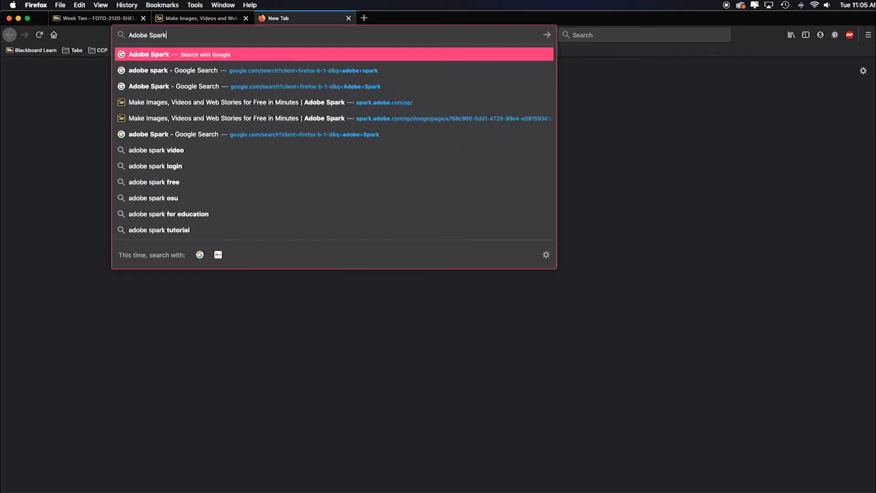
key("Return")
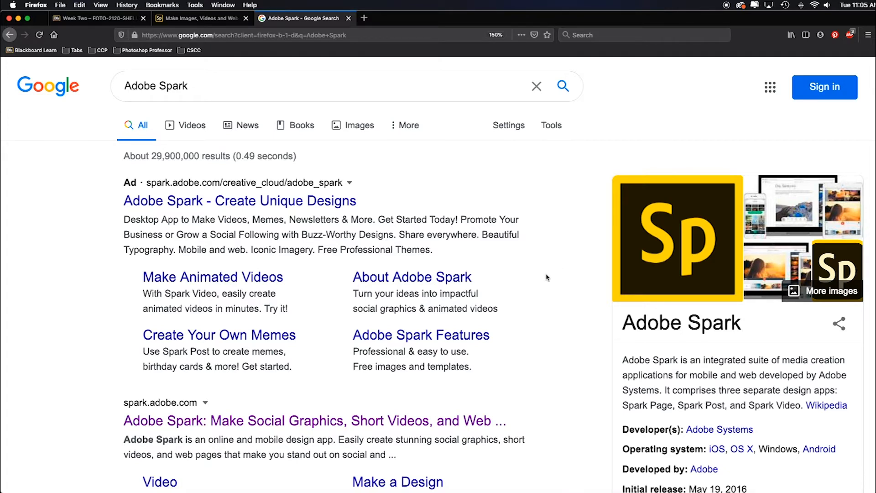
left_click(254, 413)
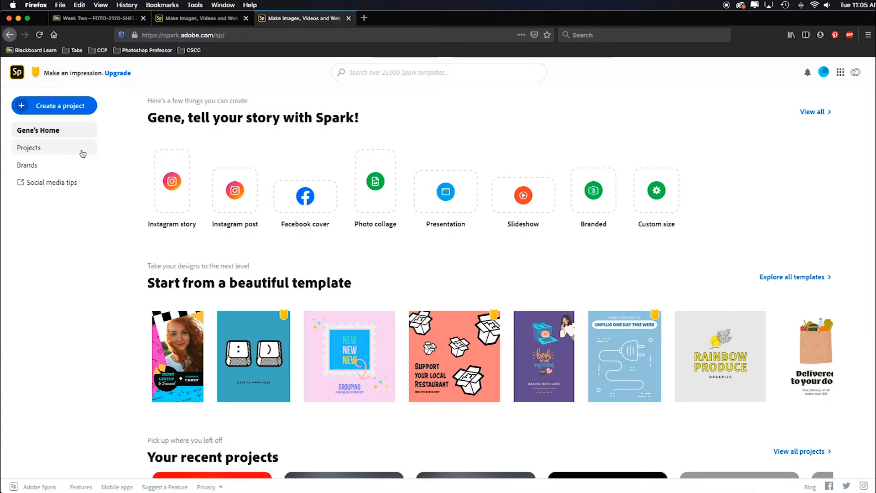
- Check the list of existing Spark projects, return to the home page and create a new Web page project
left_click(23, 149)
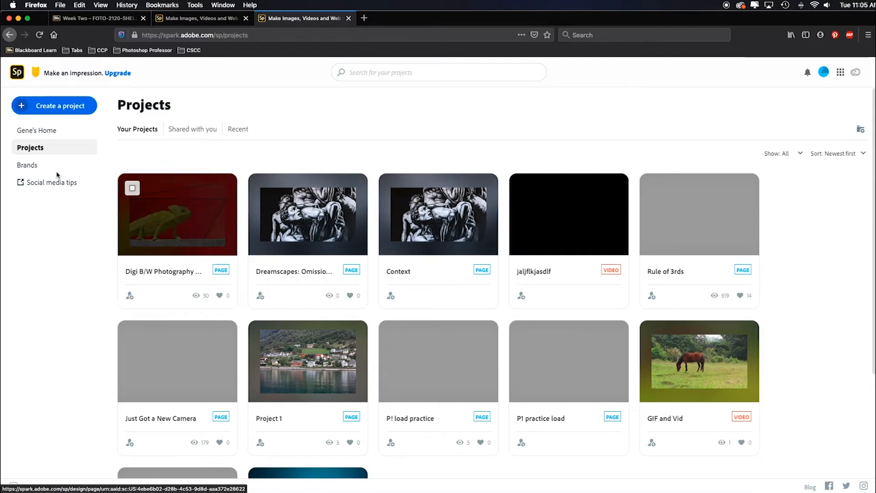
left_click(37, 132)
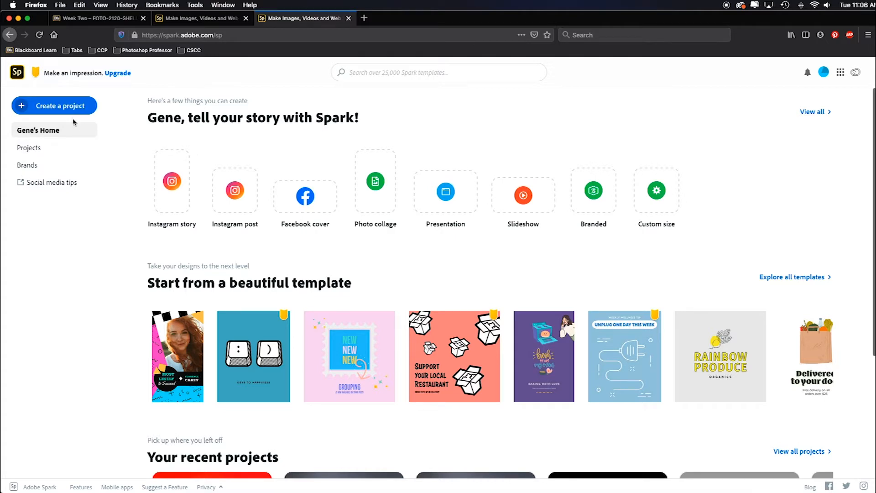
left_click(46, 108)
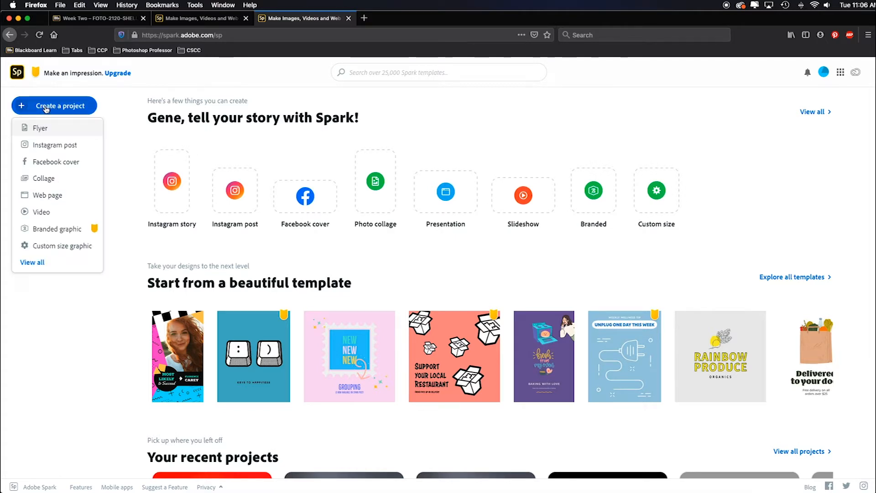
left_click(45, 197)
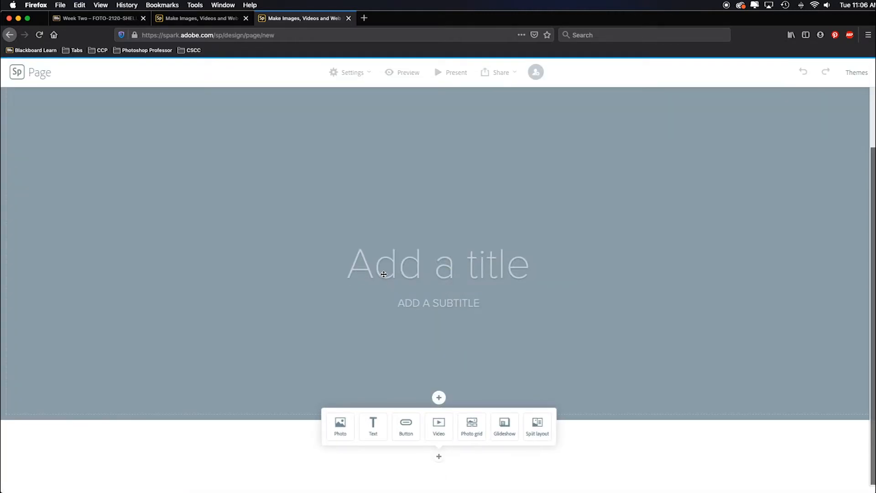
- Title the page "DIGI BW Project 1" and enter "By" with the author's full name as the subtitle
left_click(419, 270)
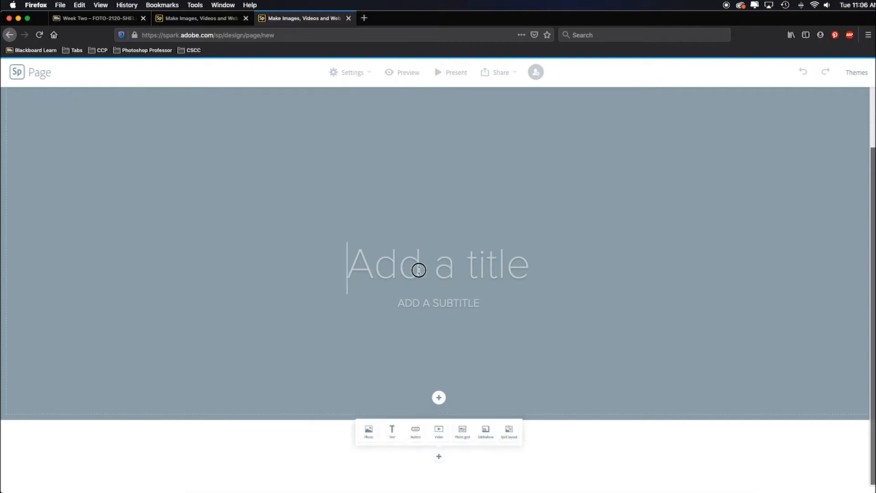
type("DIGI BW Project 1")
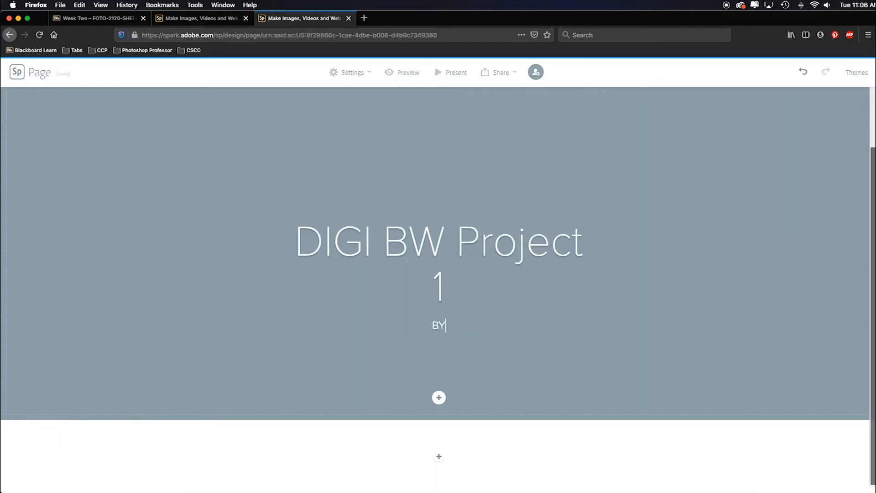
left_click(438, 324)
type("BY GENE STICKLAND")
- Upload the black-and-white photo of the dark-haired woman as the title section's background
left_click(438, 398)
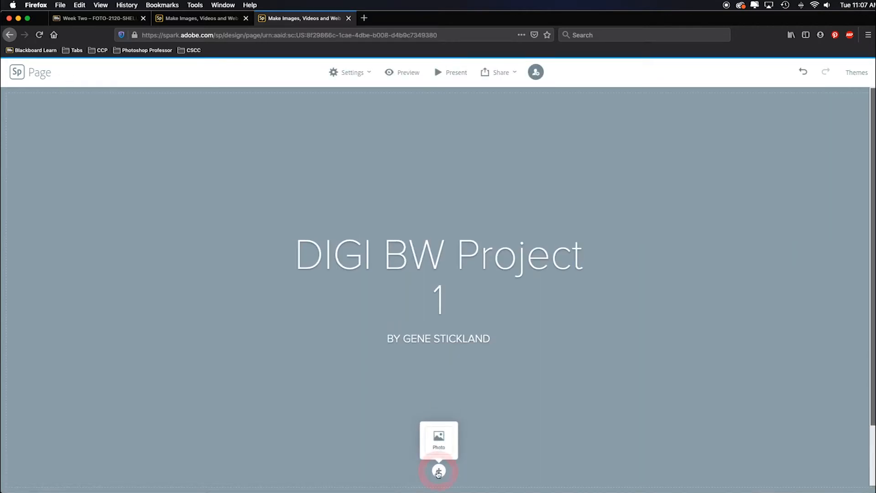
left_click(449, 441)
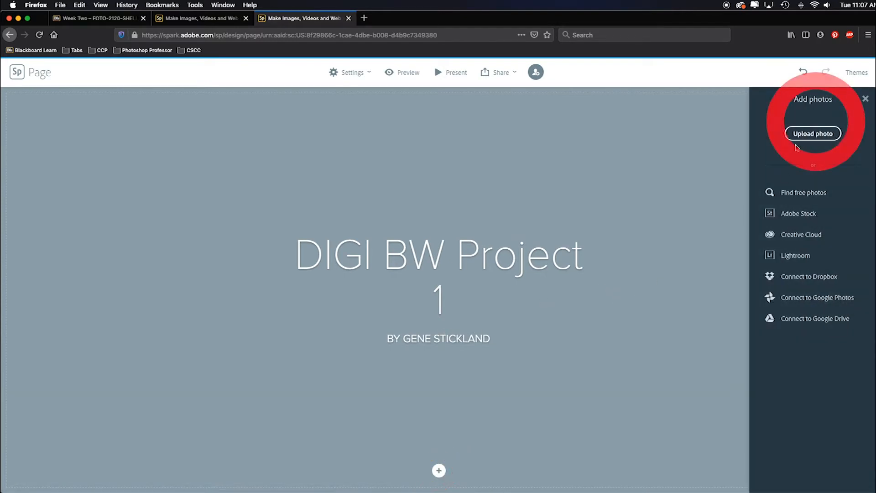
left_click(813, 133)
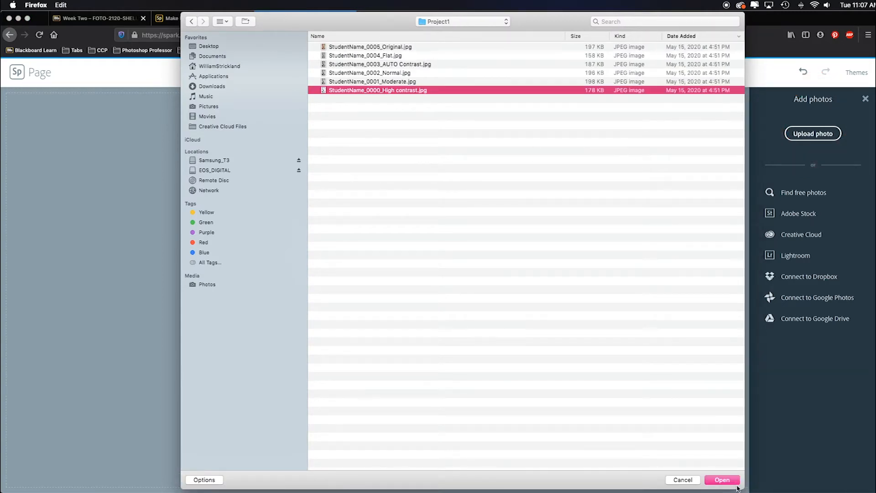
left_click(723, 480)
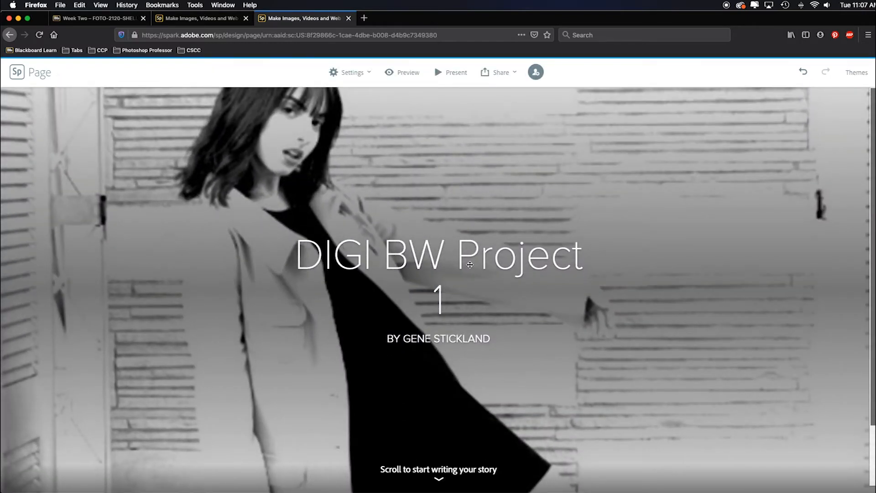
- Replace the title background with an uploaded colour portrait of the blonde girl in a denim jacket and green hat
scroll(710, 349, "down", 2)
left_click(623, 359)
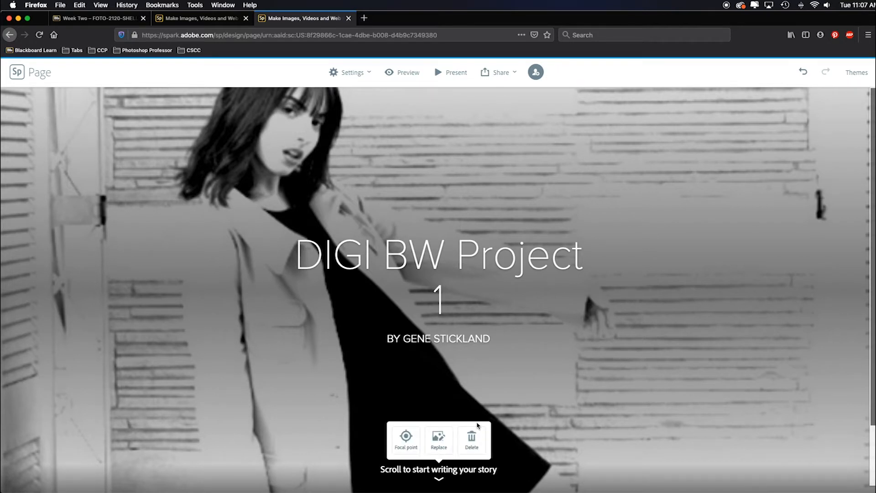
left_click(438, 439)
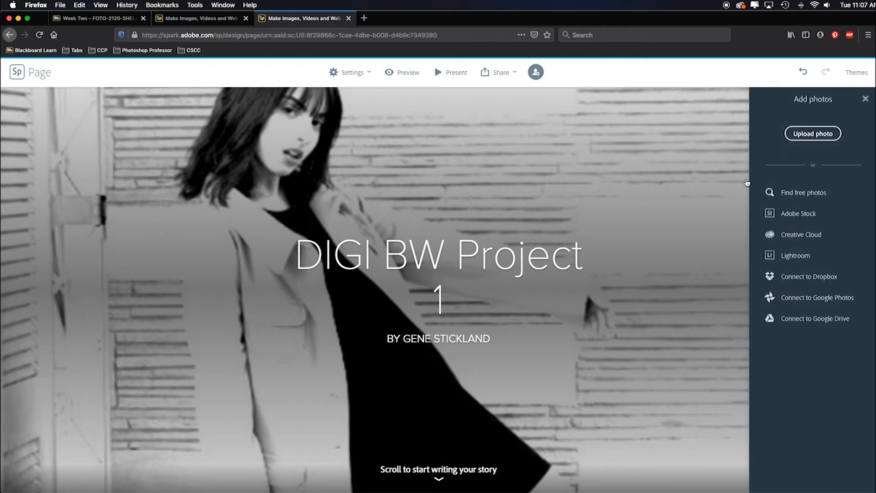
left_click(806, 134)
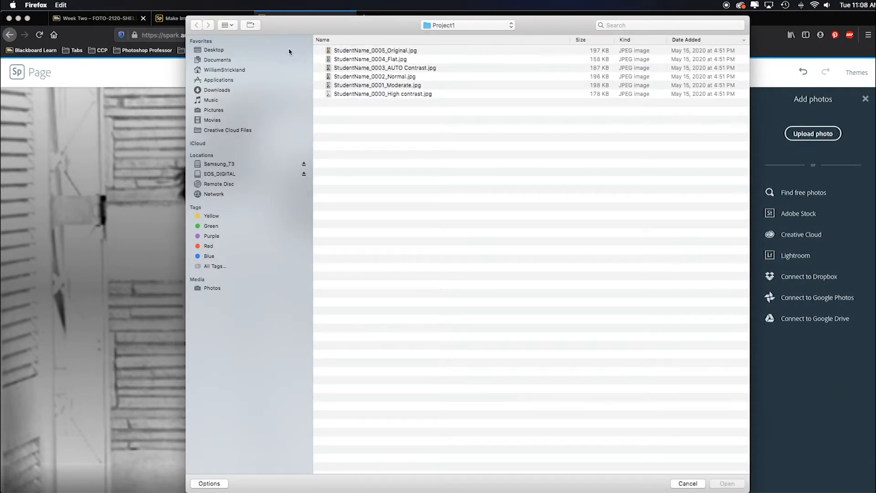
left_click(462, 25)
left_click(450, 35)
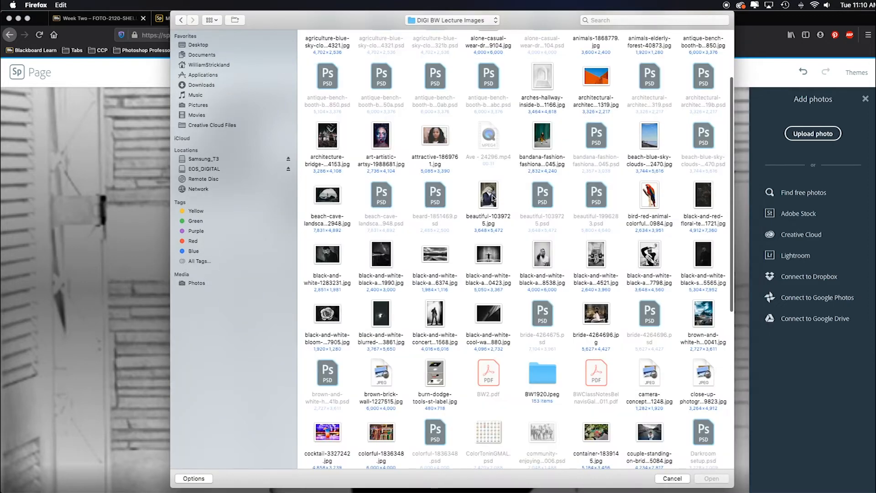
left_click(493, 198)
left_click(710, 478)
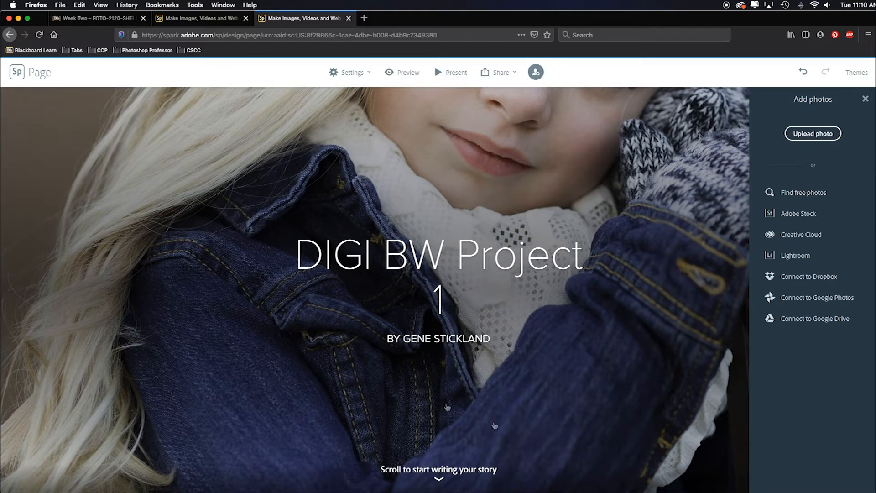
- Set the title photo's focal point on the girl's forehead so her face is framed, and save it
left_click(599, 403)
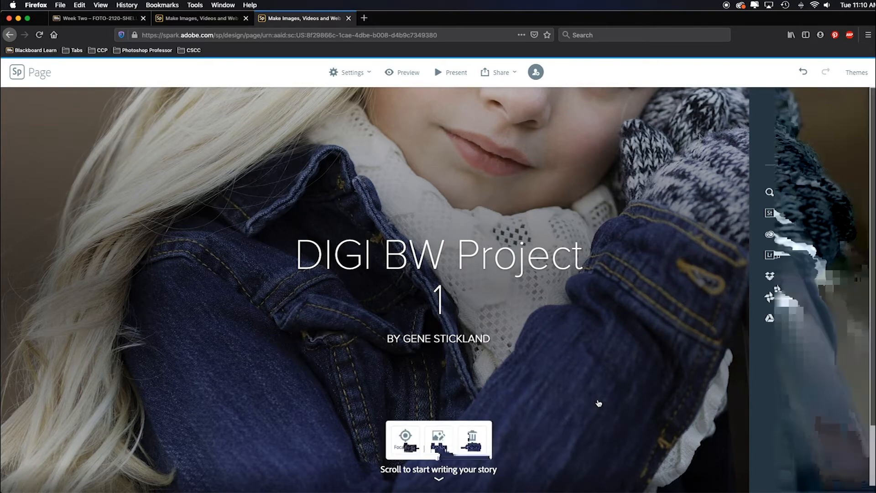
left_click(405, 440)
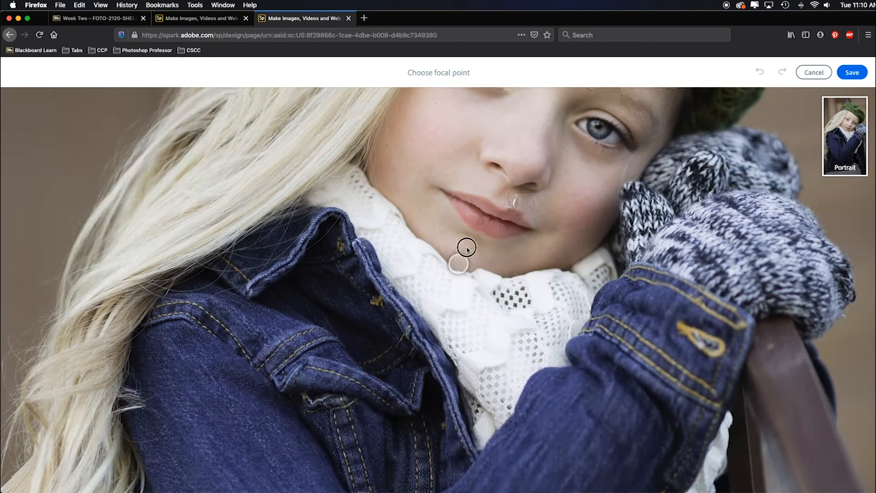
left_click_drag(467, 248, 600, 185)
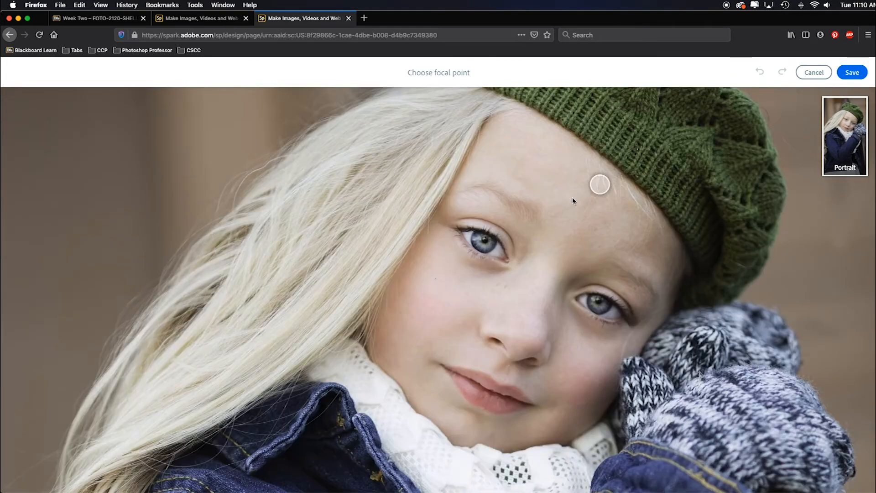
left_click(852, 73)
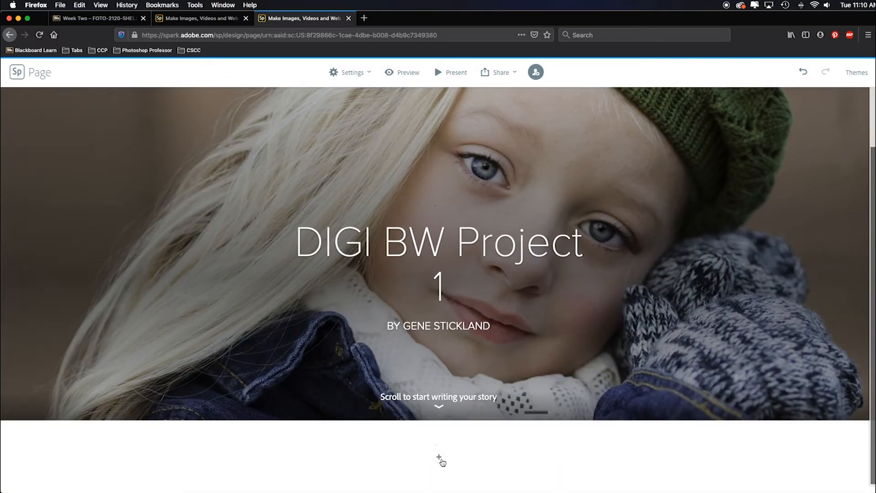
- Add a photo grid below the title with the colour chameleon screenshot and its five black-and-white versions
mouse_move(439, 458)
left_click(477, 430)
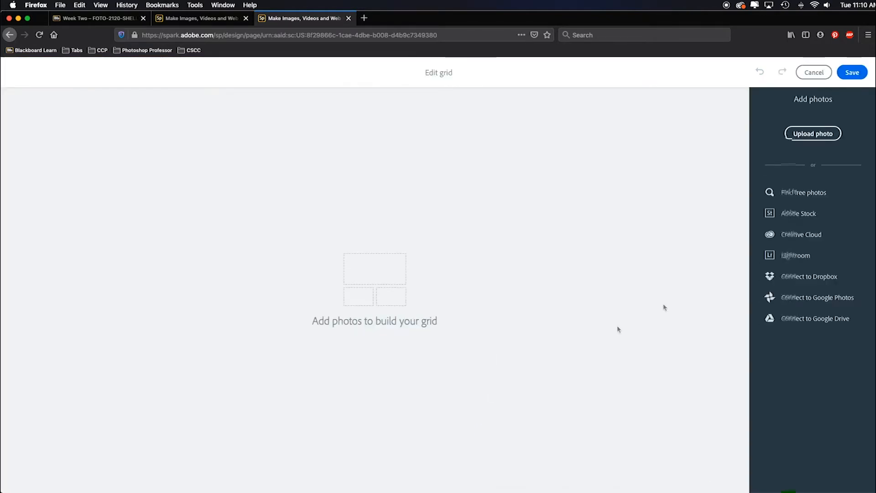
left_click(803, 135)
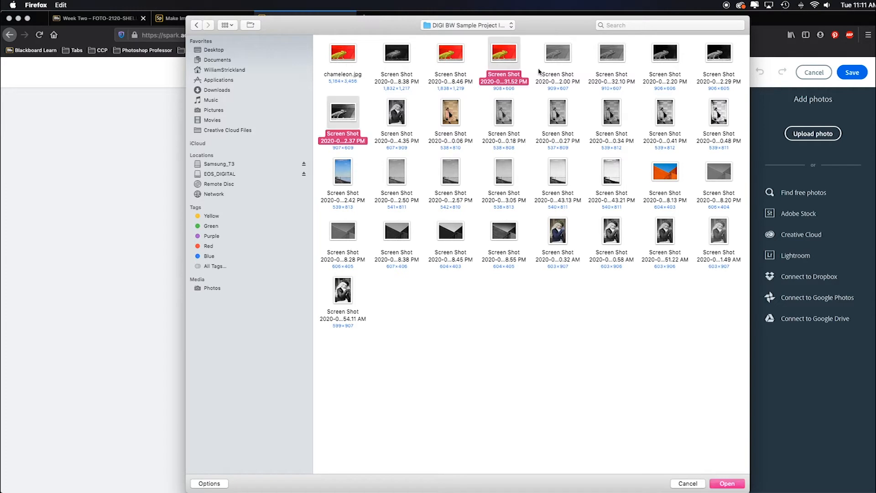
left_click(562, 56, "super")
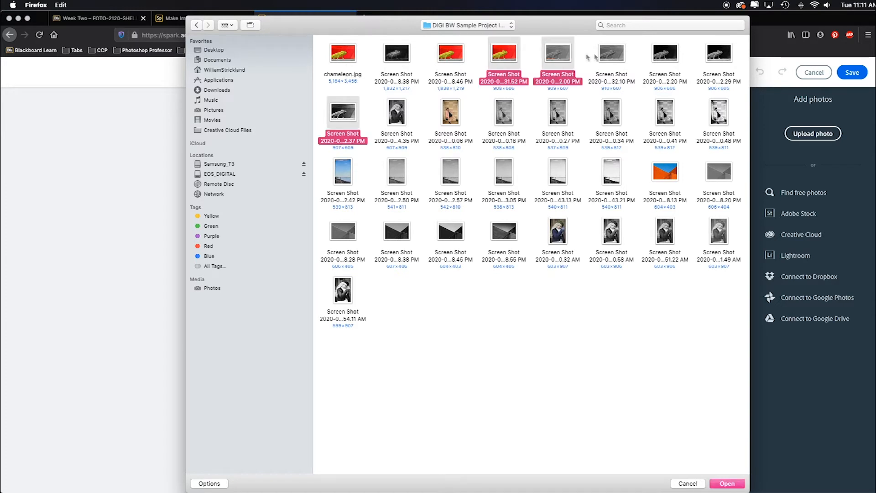
left_click(665, 54, "shift")
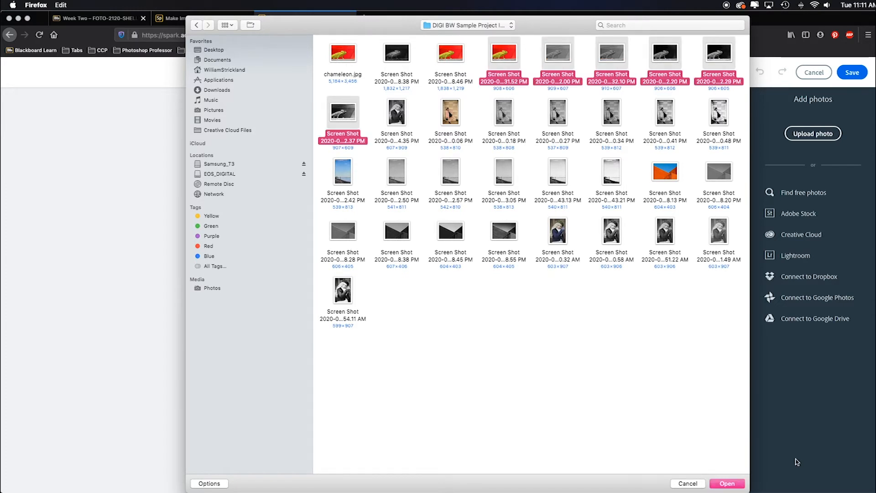
left_click(727, 483)
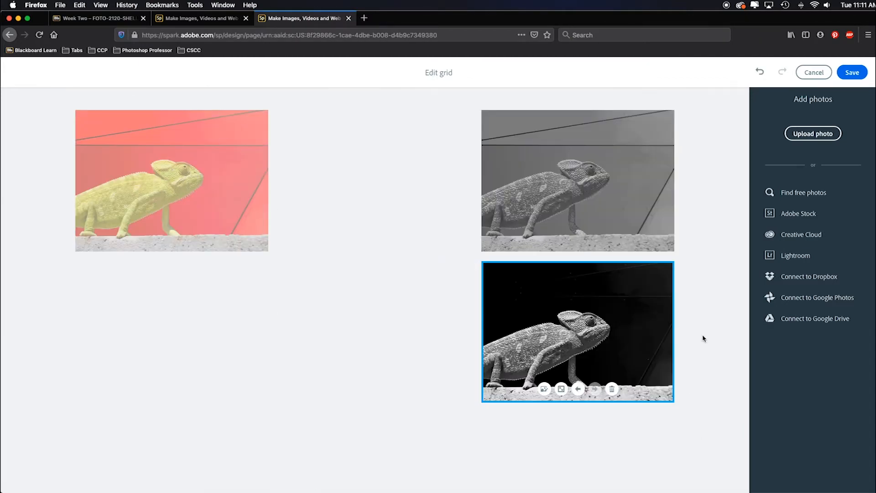
- Reorder the chameleon grid so the two flat grey versions follow the colour original and the high-contrast grey-background version comes last, and save it
left_click(577, 216)
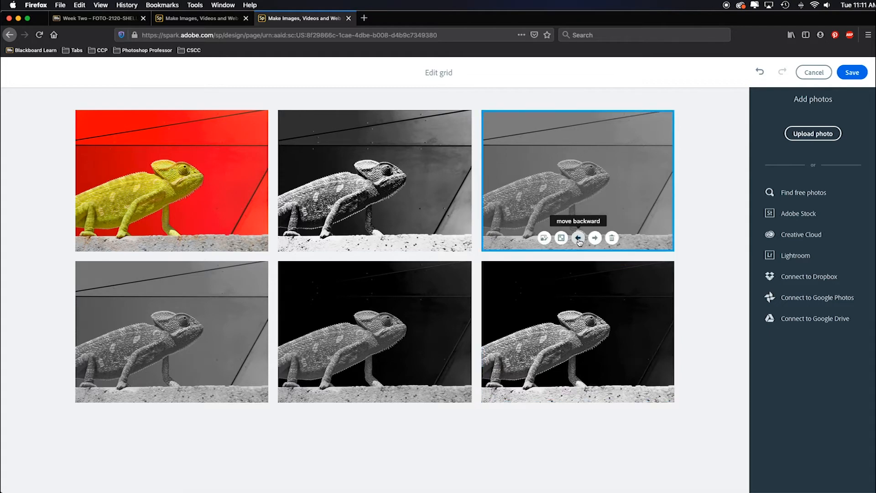
left_click(579, 239)
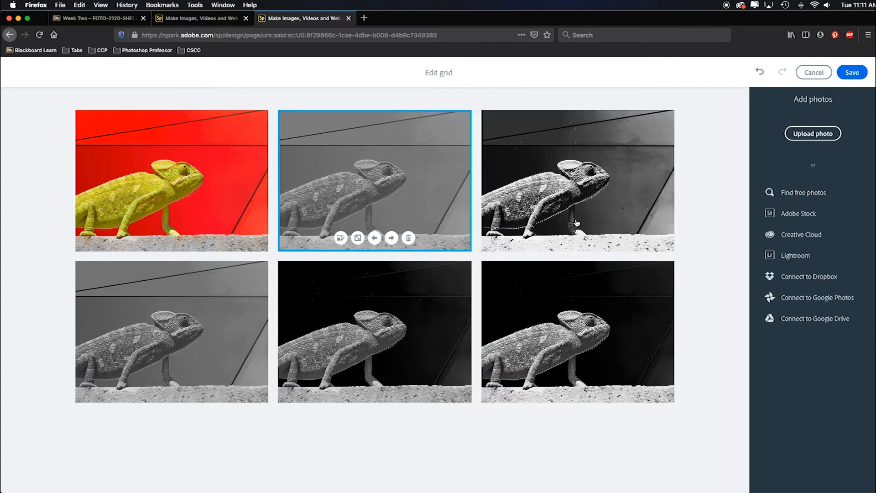
left_click(594, 237)
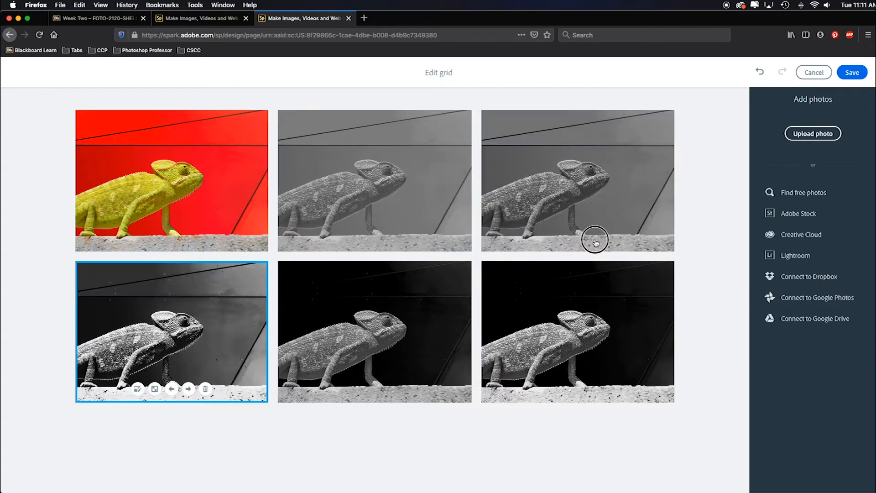
left_click(184, 373)
left_click(188, 390)
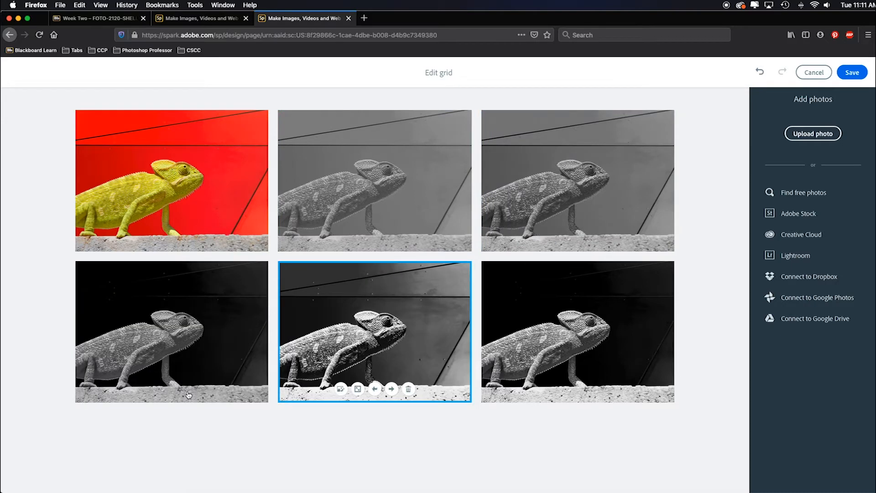
left_click(391, 389)
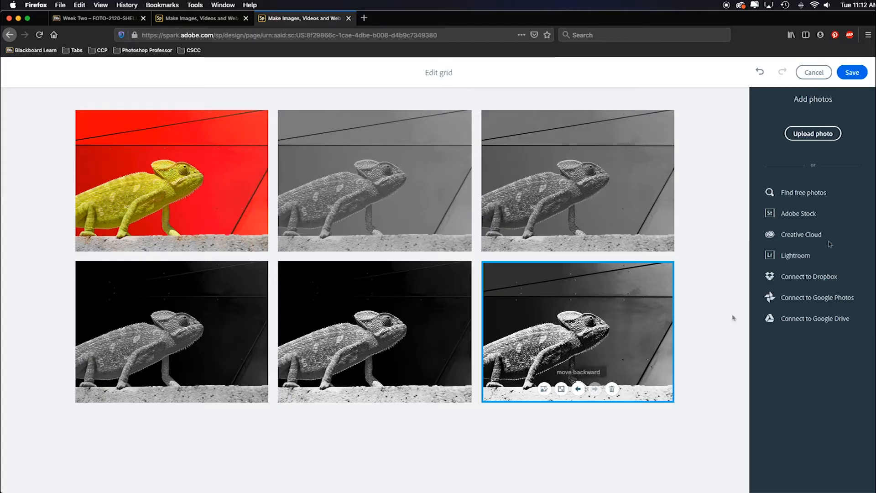
left_click(854, 73)
- Caption the chameleon grid "First Image Conversion"
left_click(438, 395)
type("First")
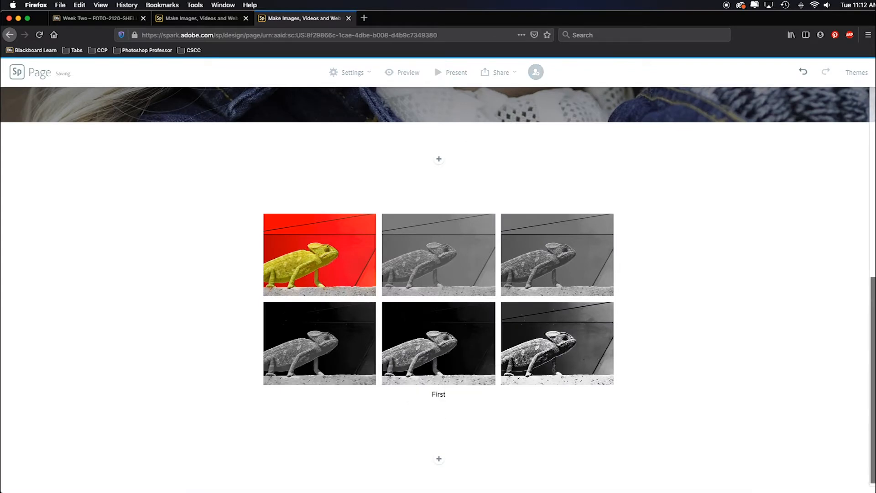
type(" Image Conversi")
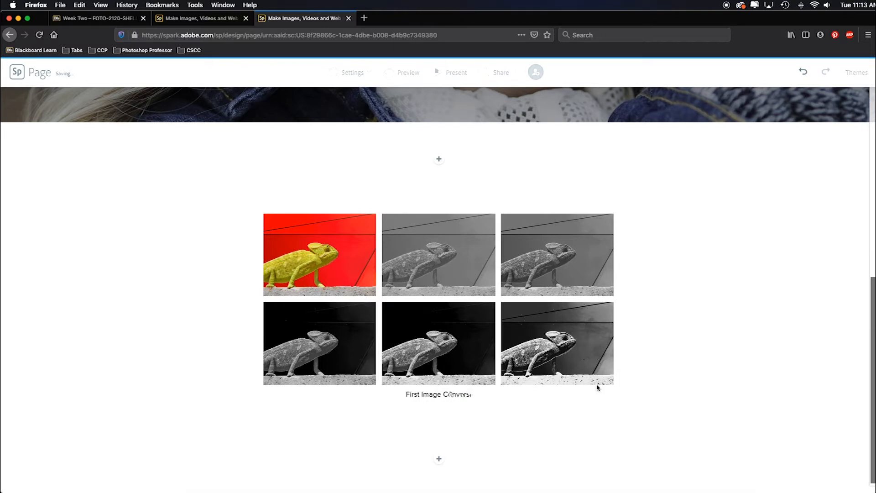
type("on")
key("Return")
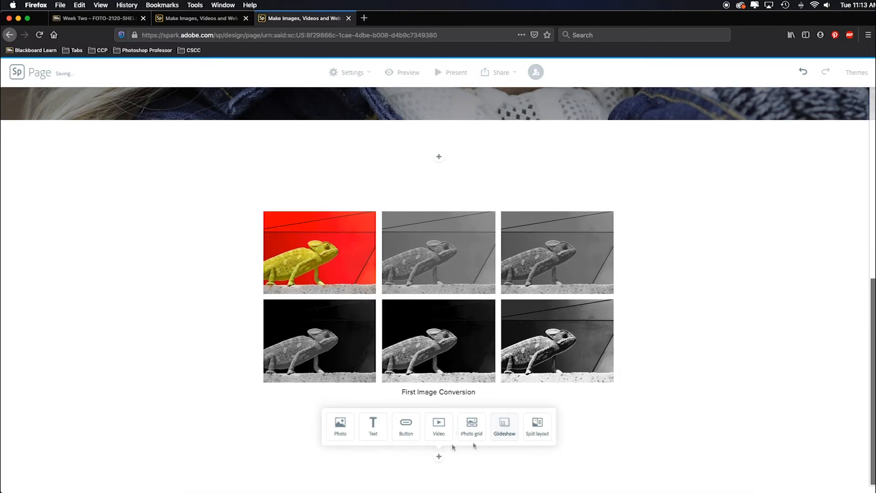
- Add a photo grid below the chameleon grid with the colour screenshot of the woman in the pink coat and its five black-and-white versions
left_click(465, 431)
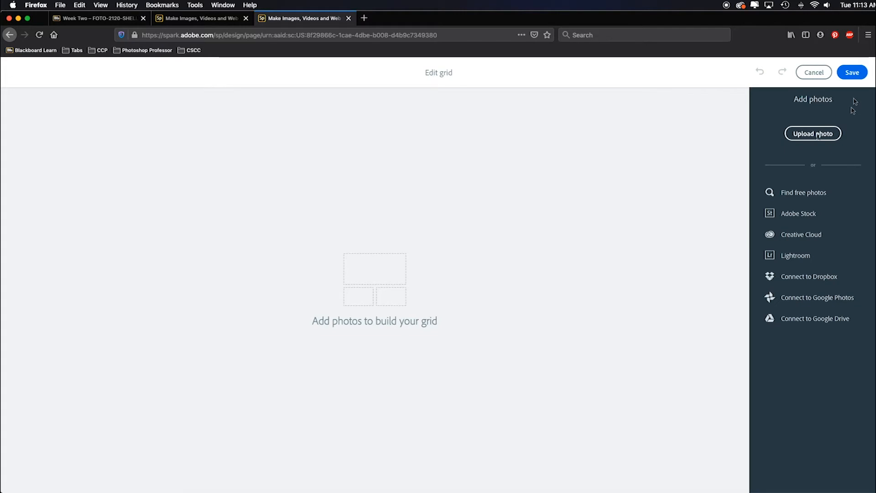
left_click(818, 134)
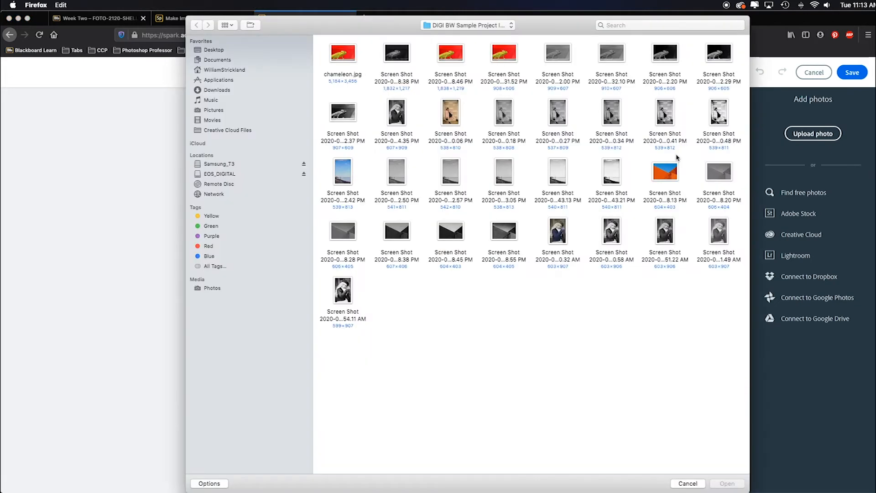
left_click(451, 121)
left_click(713, 116, "super")
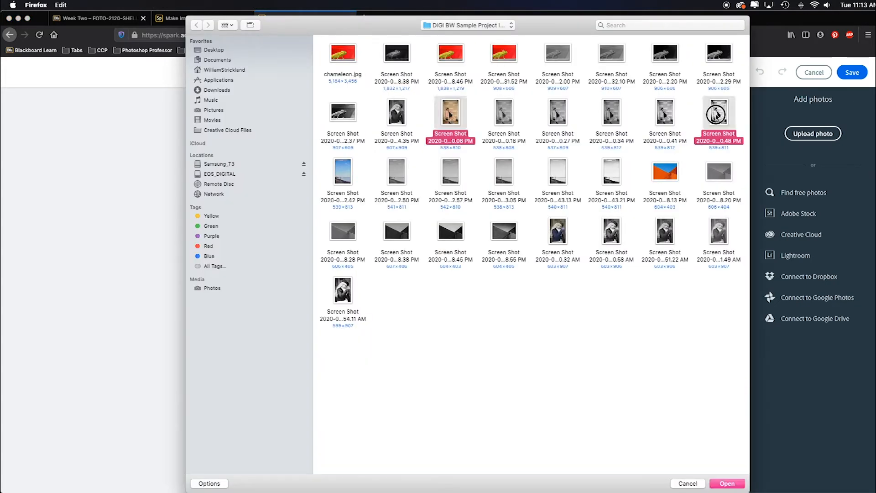
left_click(664, 120, "super")
left_click(612, 118, "super")
left_click(566, 119, "super")
left_click(504, 121, "super")
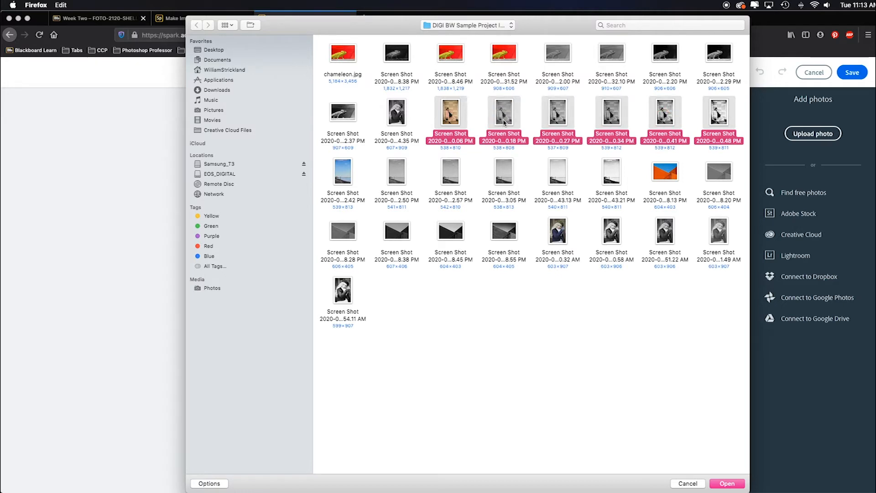
left_click(731, 484)
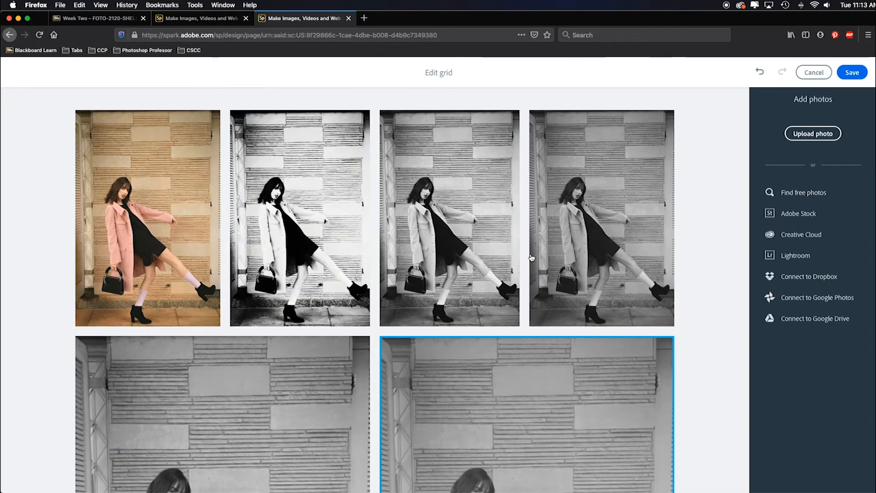
- Move the flattest grey version of the woman's photo backward to second place, right after the colour original
scroll(531, 258, "down", 5)
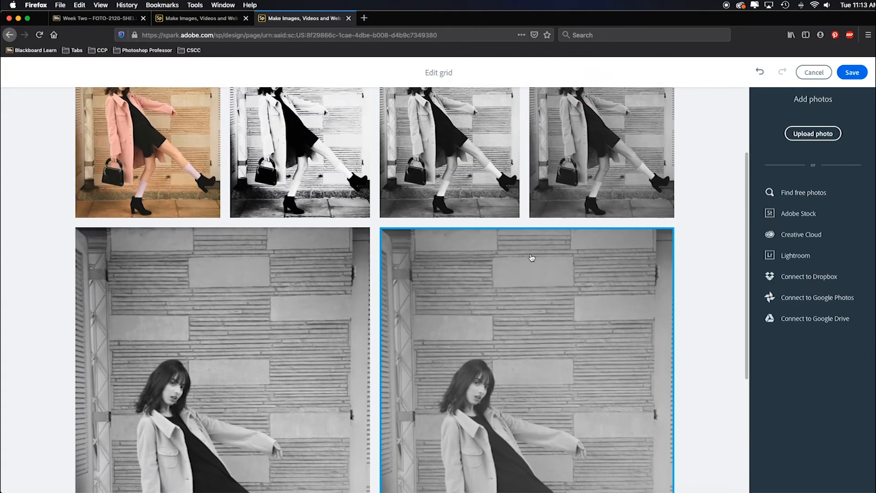
scroll(530, 256, "down", 9)
left_click(527, 456)
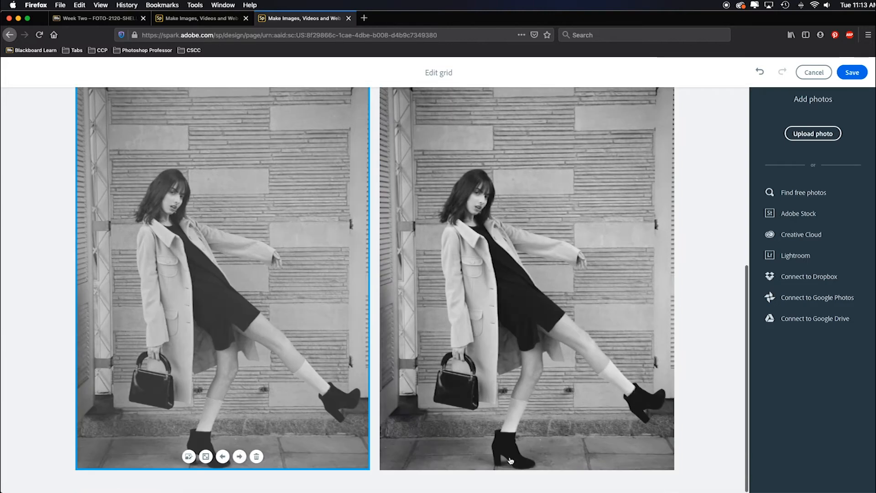
left_click(221, 456)
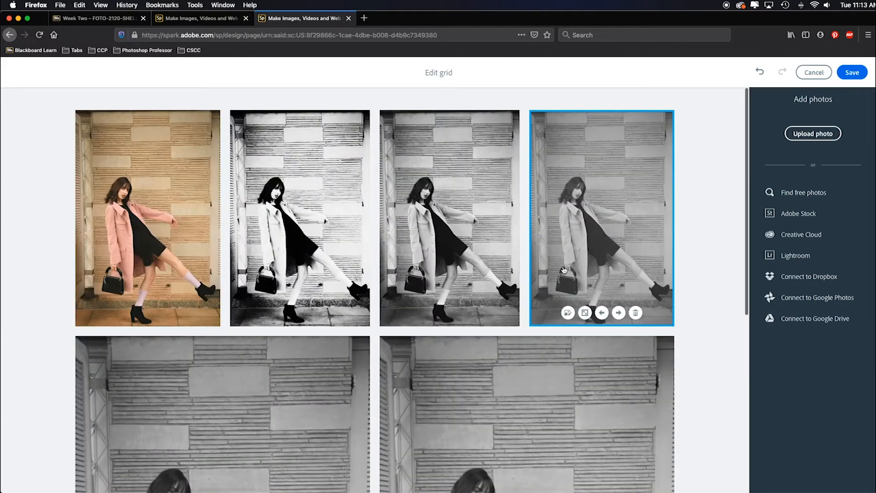
left_click(602, 313)
left_click(450, 313)
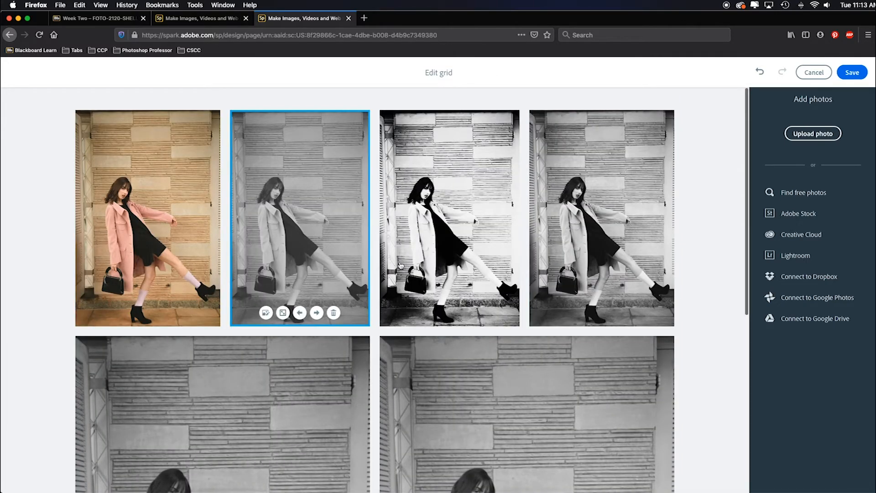
- Move the harshest high-contrast version of the woman's photo forward to the last place in the grid
left_click(502, 275)
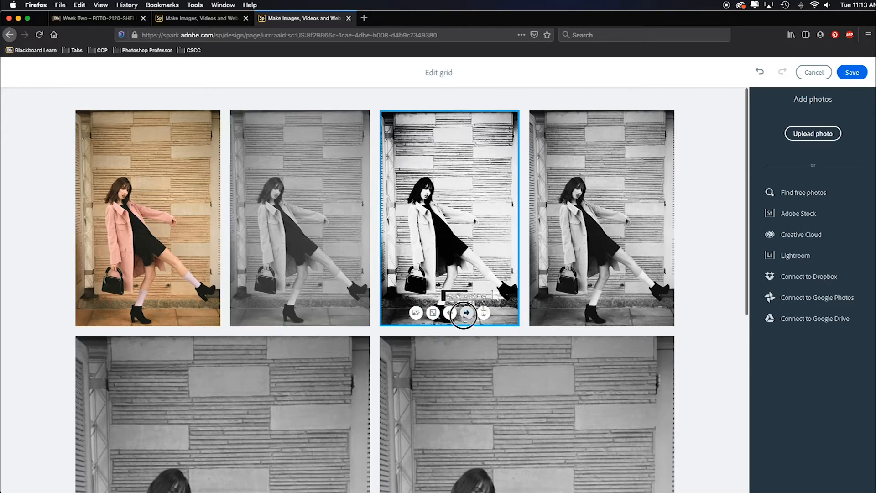
left_click(467, 313)
left_click(619, 313)
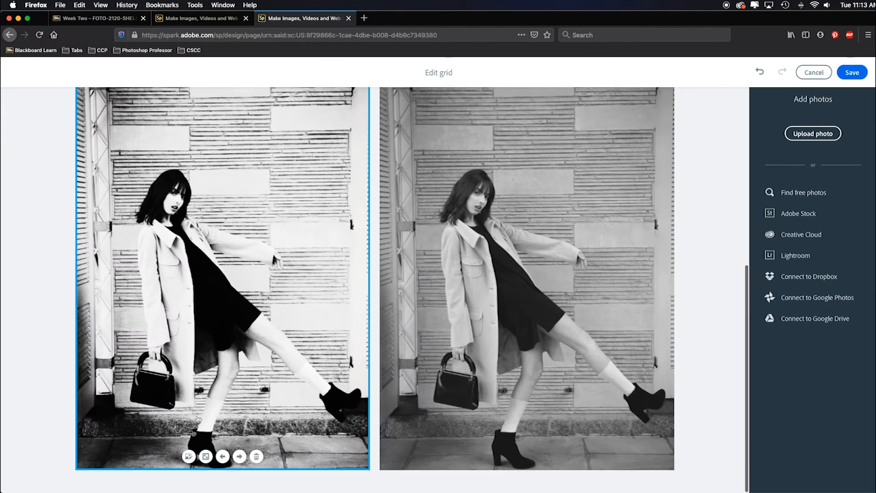
left_click(239, 456)
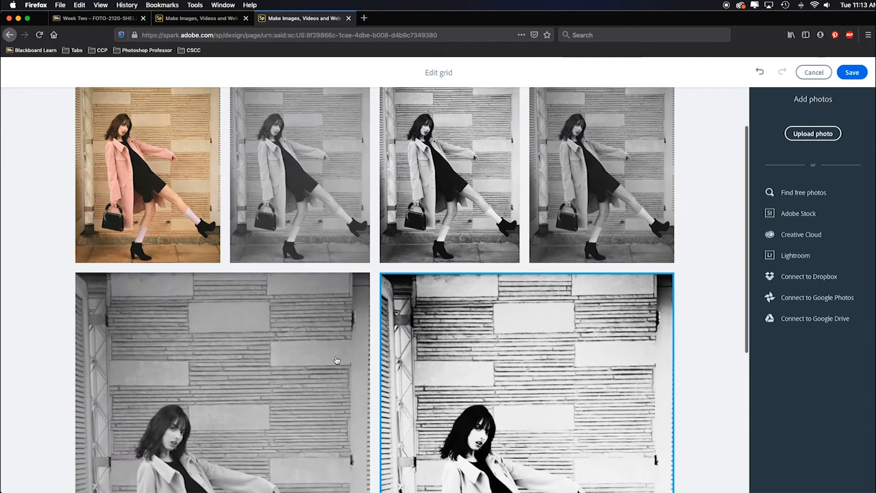
- Move the darker flat grey version of the woman's photo backward to third place and save the grid
scroll(337, 361, "down", 6)
left_click(337, 361)
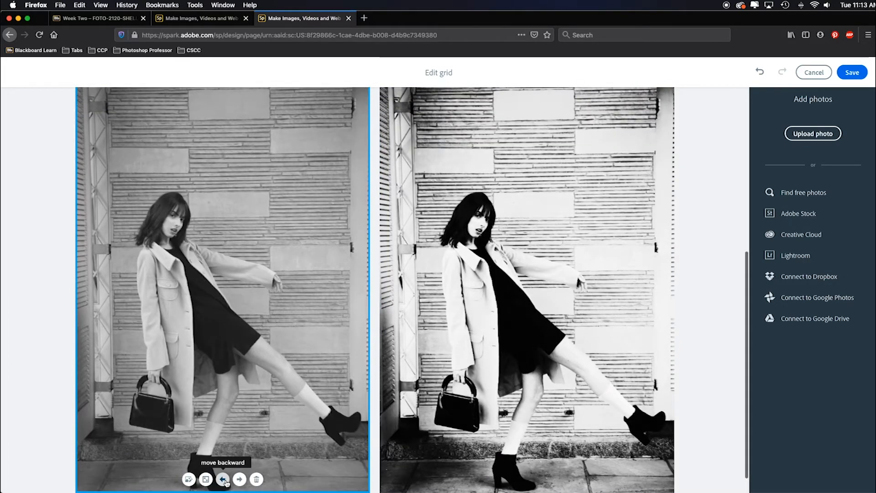
left_click(222, 479)
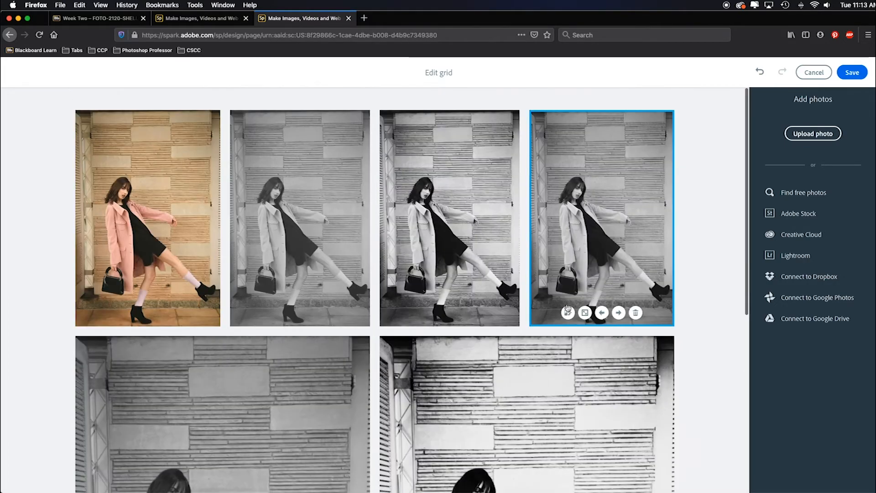
left_click(601, 313)
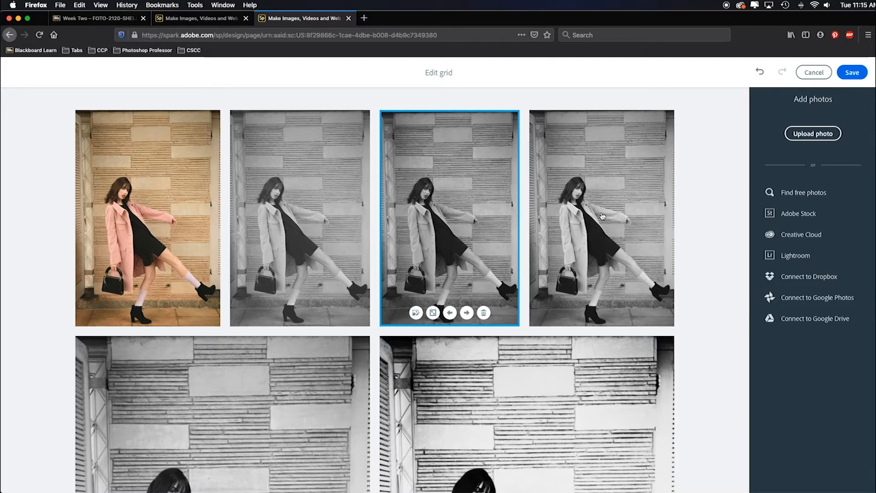
scroll(316, 193, "down", 5)
scroll(177, 364, "down", 5)
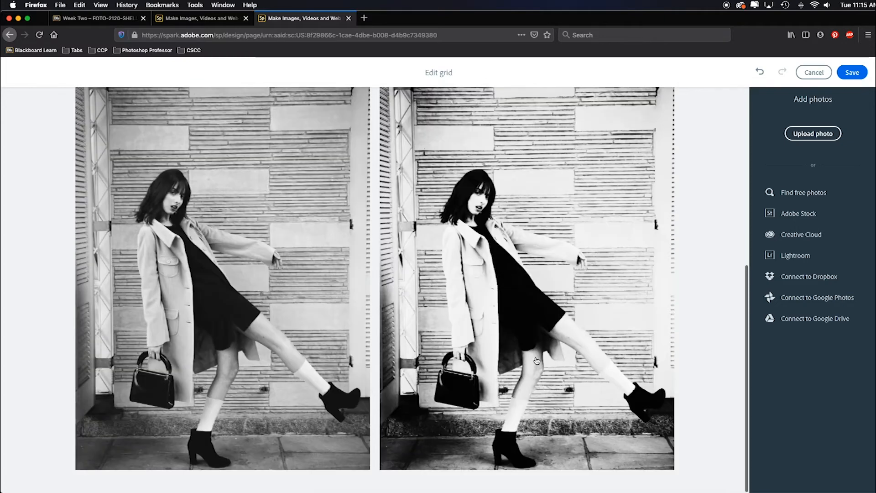
left_click(853, 72)
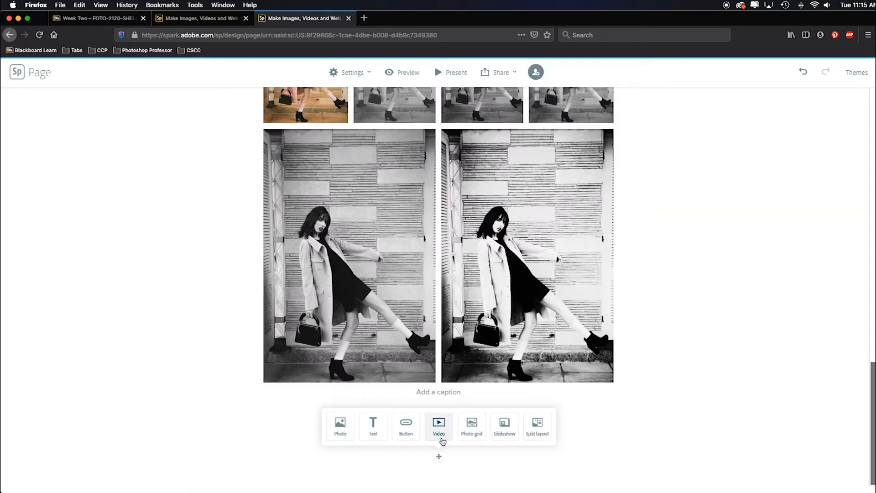
- Add another photo grid with the colour beach screenshot and its five black-and-white versions
left_click(472, 426)
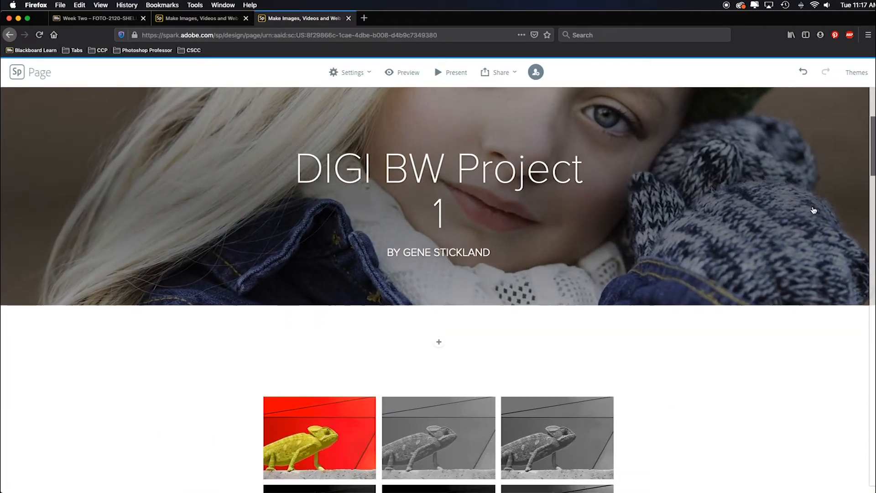
scroll(814, 210, "down", 15)
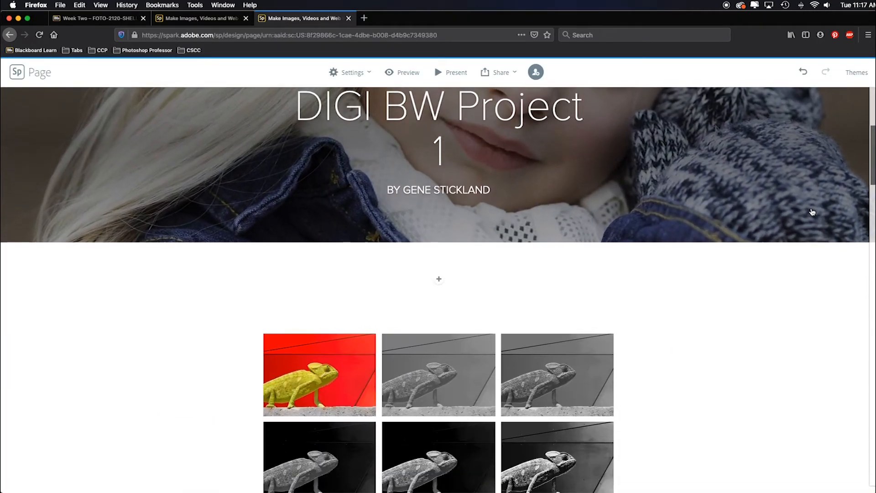
scroll(806, 247, "down", 15)
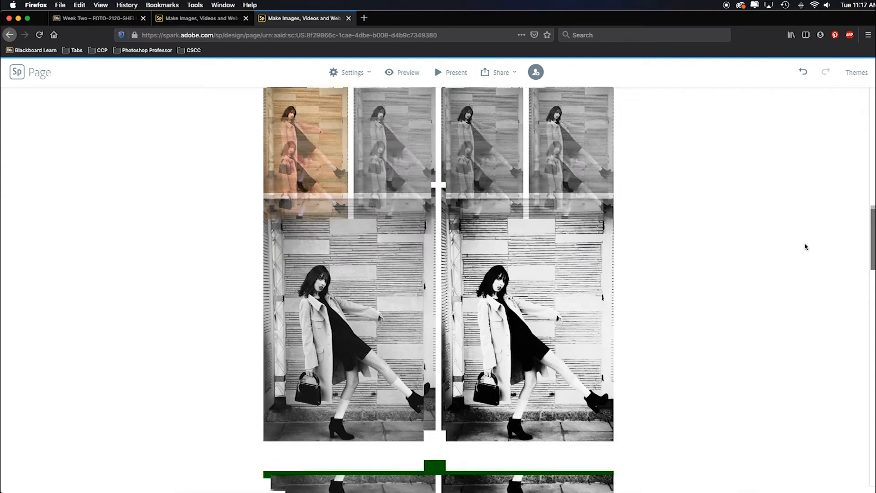
scroll(805, 248, "down", 15)
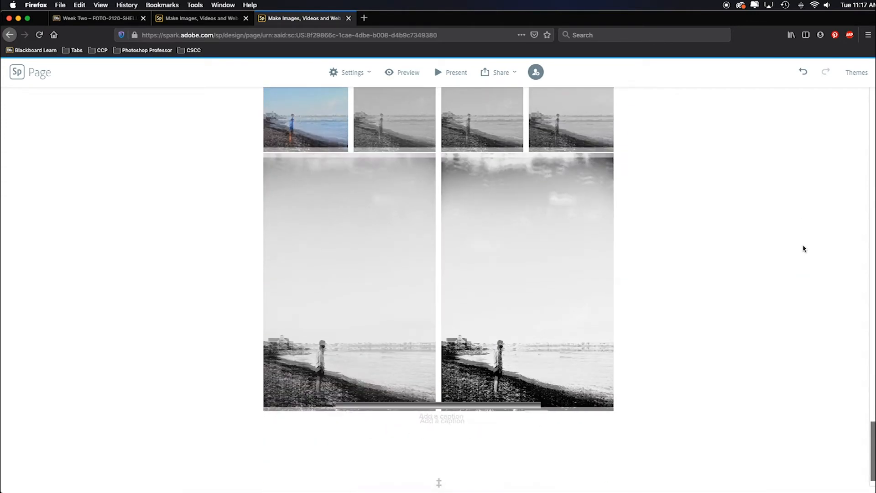
scroll(802, 247, "down", 2)
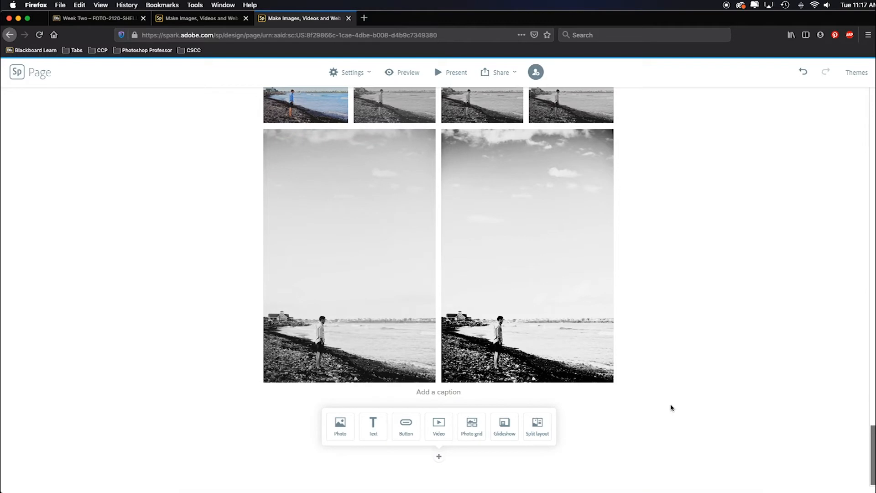
- Insert a single photo below the beach grid, using a chameleon conversion template image from the Template Versions folder
left_click(339, 430)
left_click(813, 133)
left_click(452, 26)
left_click(458, 149)
double_click(495, 62)
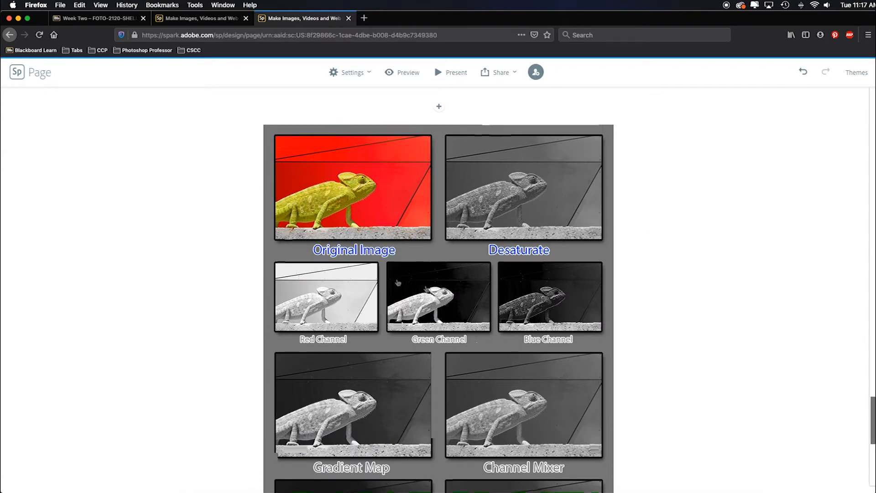
- Replace the inserted conversion template with the version whose labels are all blue
left_click(477, 339)
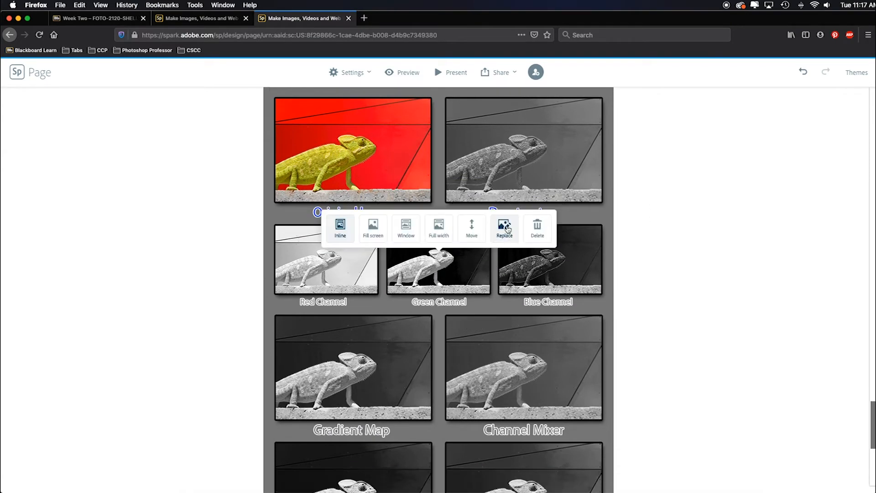
left_click(508, 229)
scroll(475, 315, "down", 4)
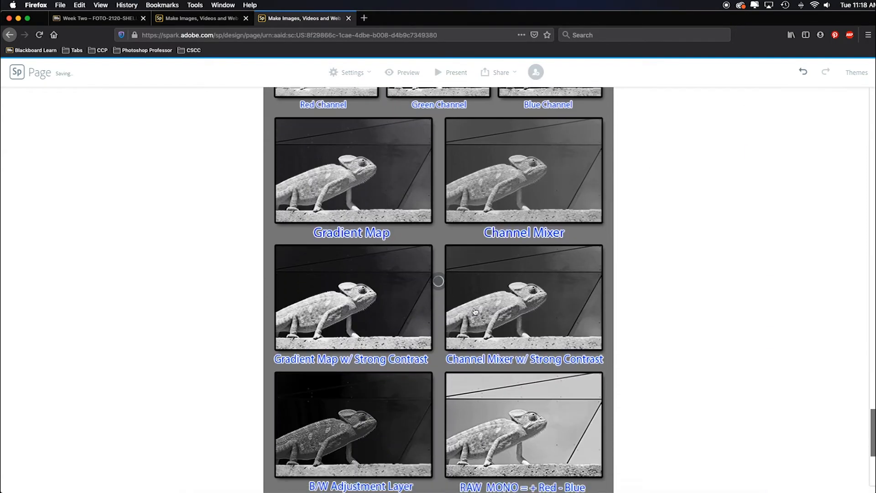
- Review the photo grids already on the page and check the wording of the chameleon grid's caption
scroll(475, 315, "up", 8)
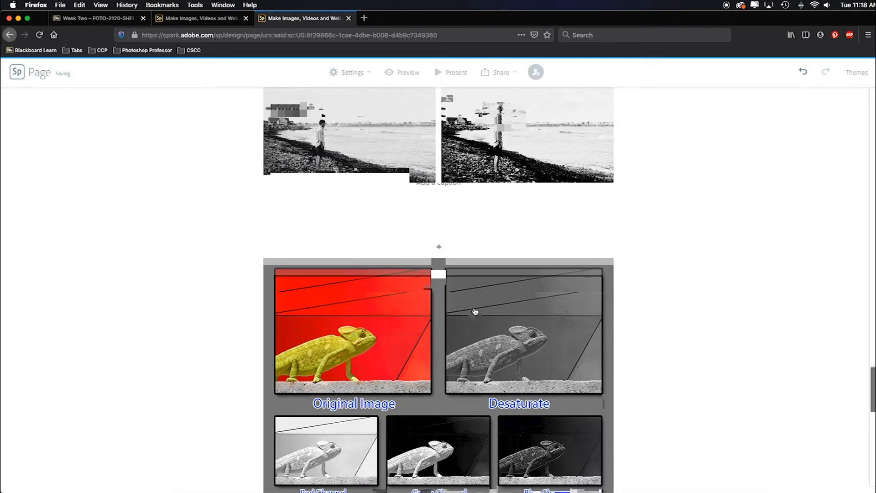
scroll(475, 315, "up", 15)
scroll(476, 311, "down", 8)
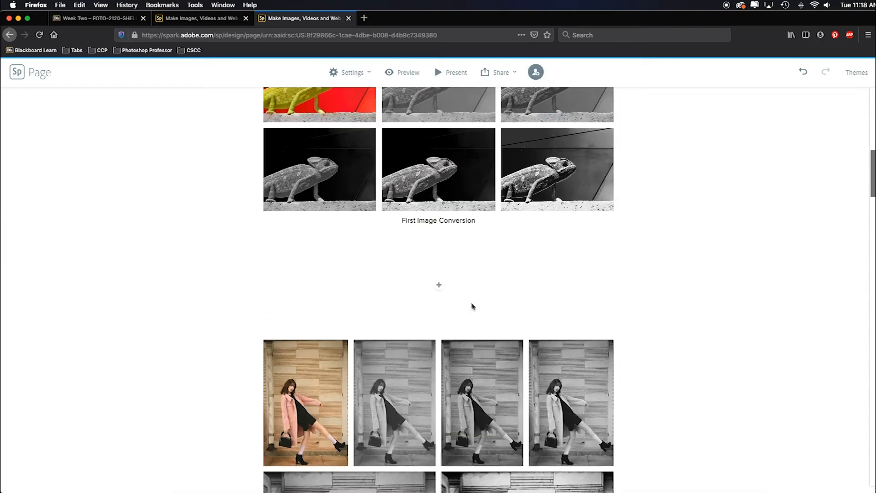
scroll(472, 305, "down", 2)
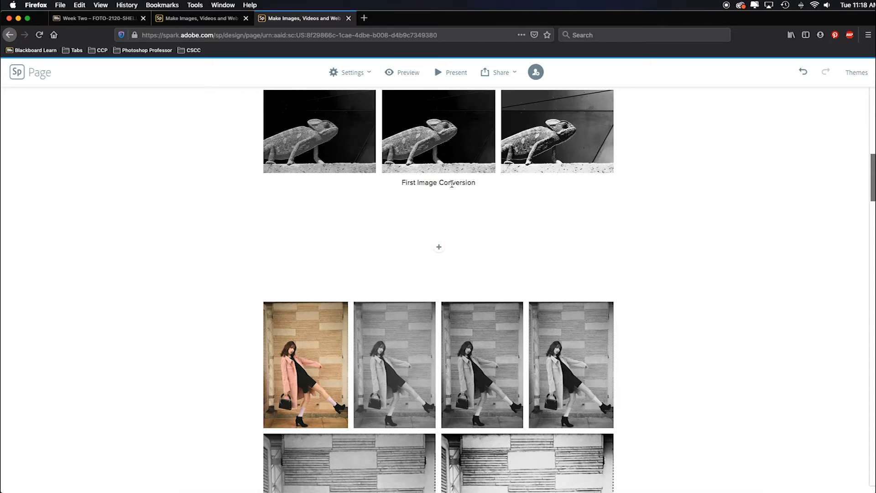
left_click(475, 183)
left_click_drag(475, 182, 417, 182)
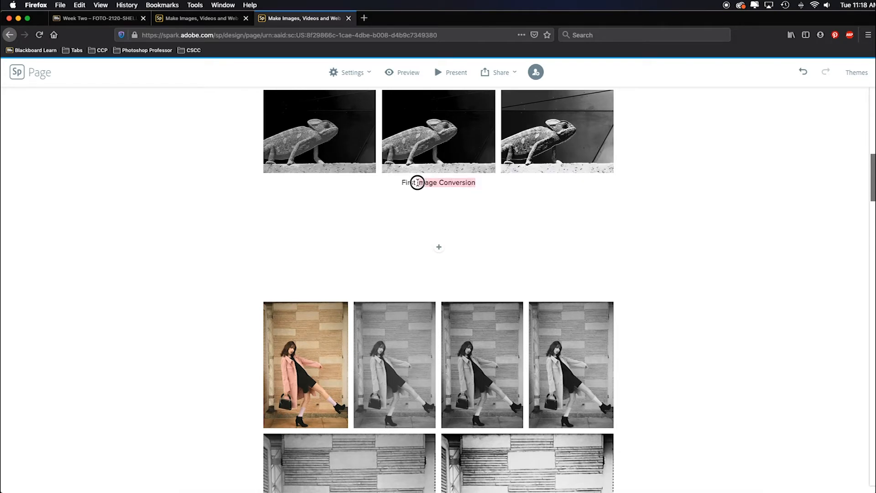
left_click_drag(418, 183, 416, 183)
- Add a photo grid below the conversion template with the original colour chameleon and the processed black-and-white chameleon from the Week 2 folder
scroll(571, 237, "down", 10)
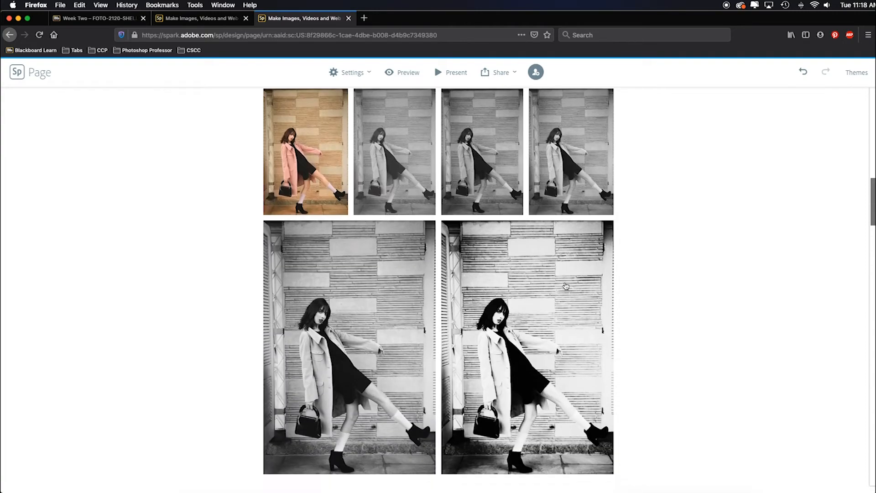
scroll(513, 321, "down", 15)
left_click(439, 455)
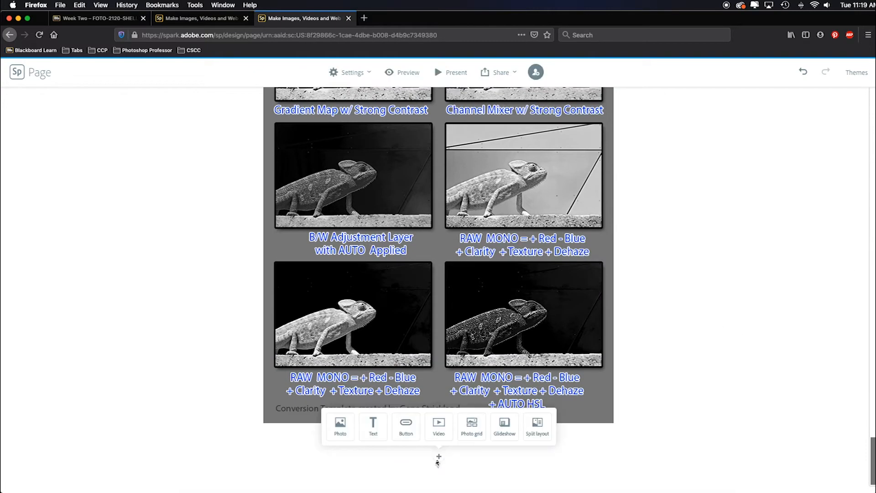
left_click(472, 434)
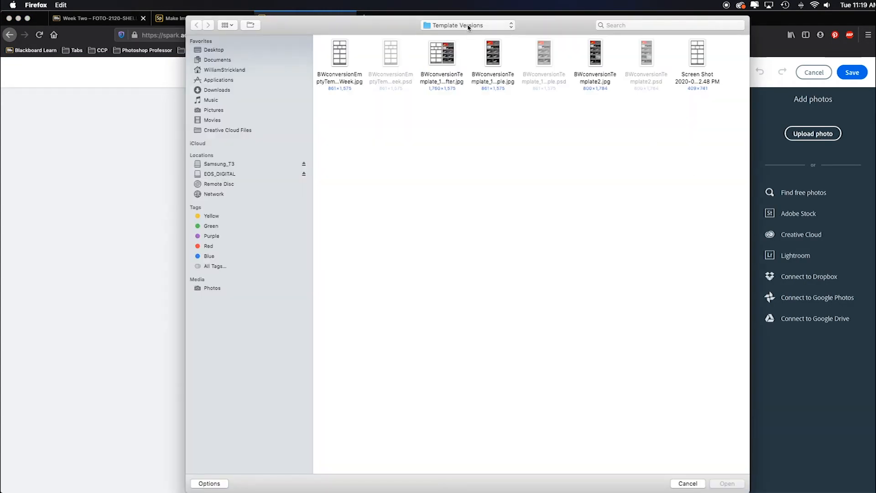
left_click(469, 26)
left_click(456, 35)
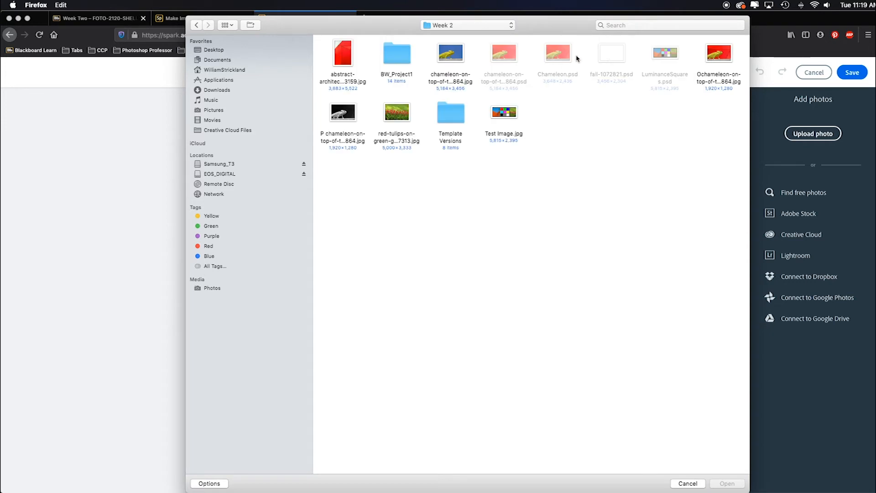
left_click(719, 54)
left_click(343, 118, "super")
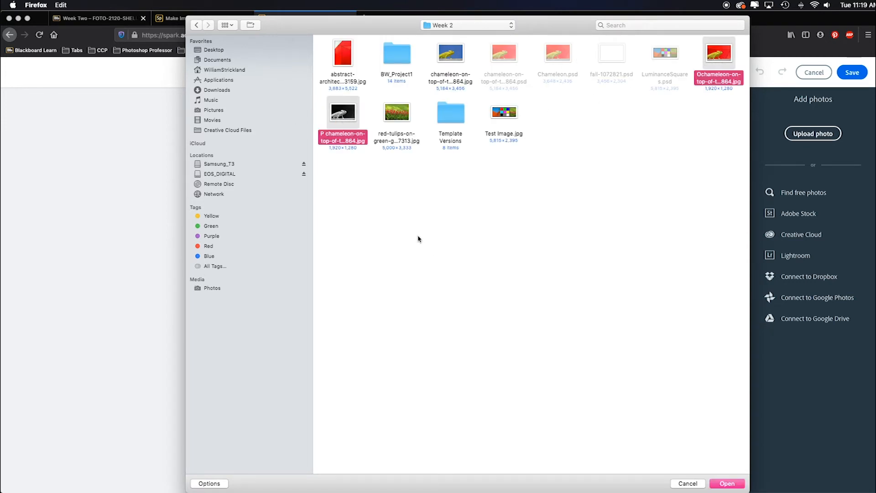
left_click(728, 485)
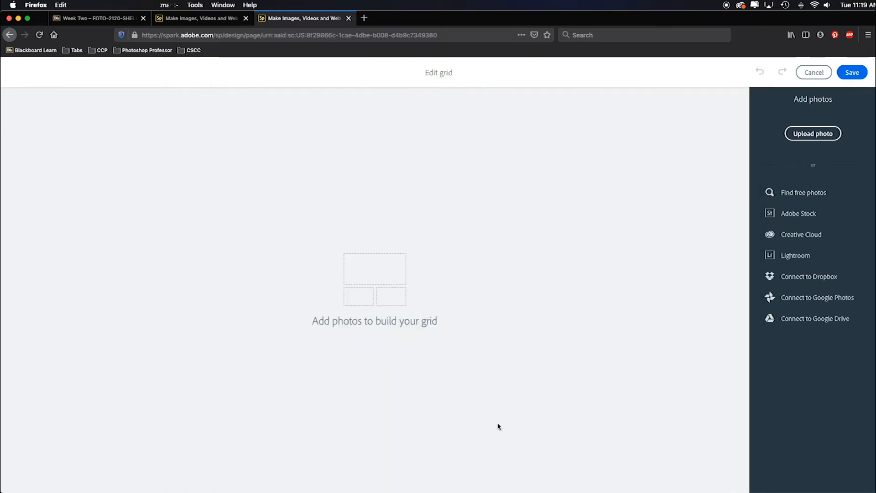
left_click(389, 339)
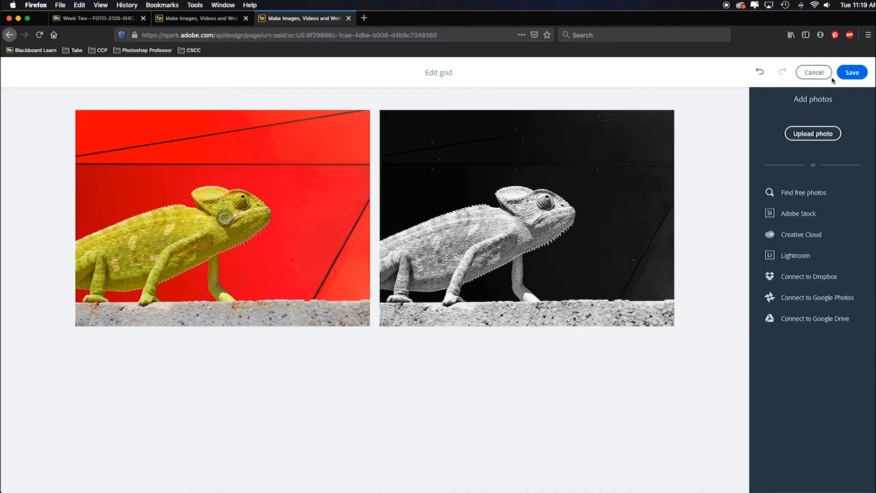
- Save the grid and caption it "This is my favorite conversion. I enjoy the graphic contrast isolating the subject against the background."
left_click(847, 73)
left_click(437, 396)
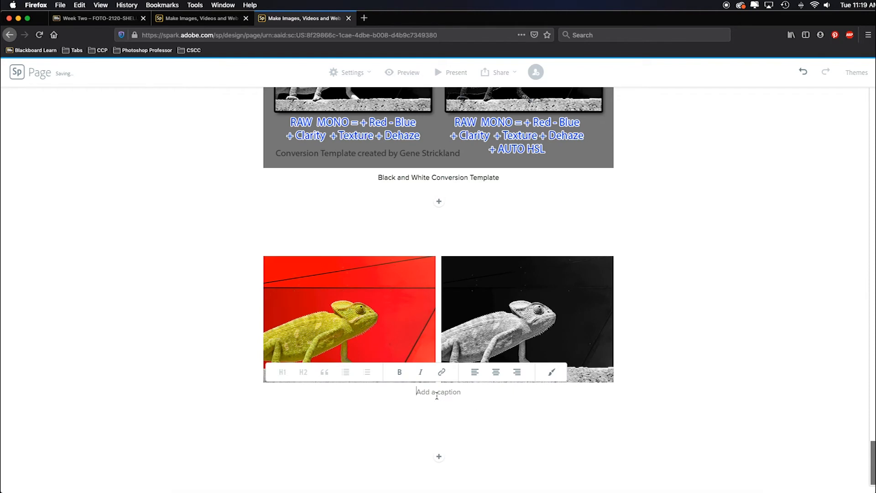
type("This")
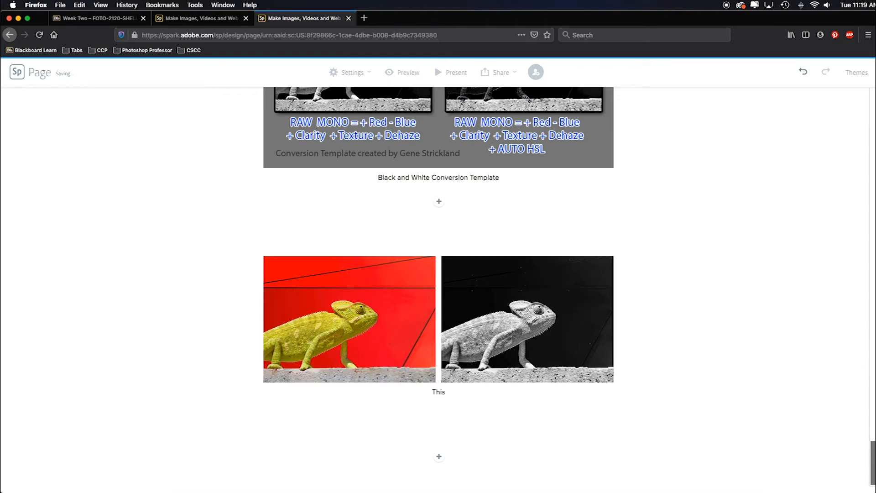
type(" is my favorite conversion. I enjoy the graphic contrast isol")
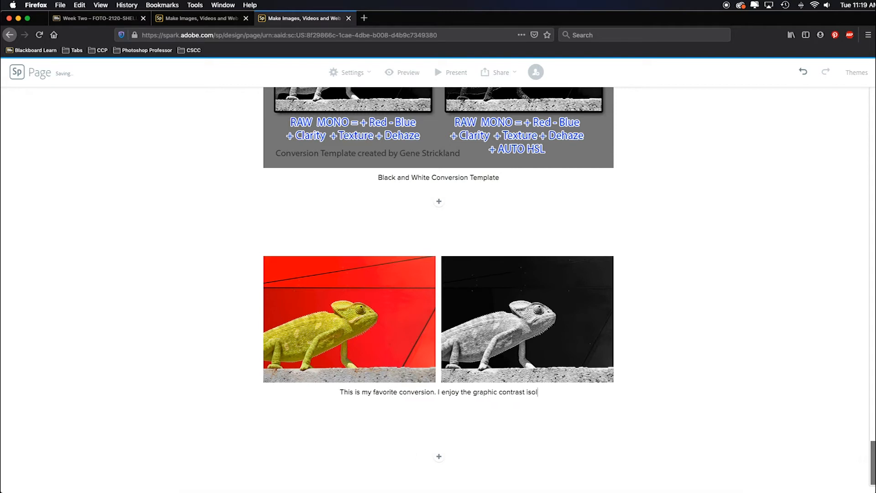
type("ating the subject against the background whi")
key("BackSpace")
key("BackSpace")
key("BackSpace")
key("BackSpace")
type(".")
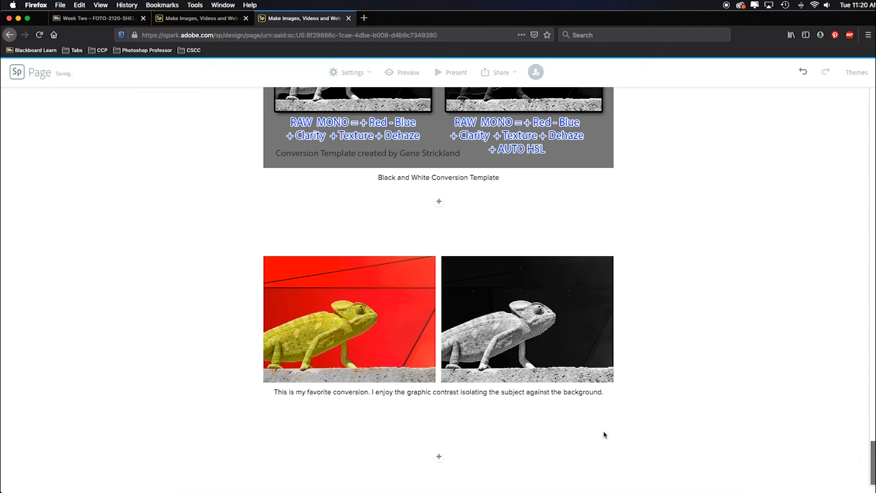
- Preview the finished page from the title photo through the conversion grids and template to the final pair, and return to editing
scroll(744, 201, "up", 20)
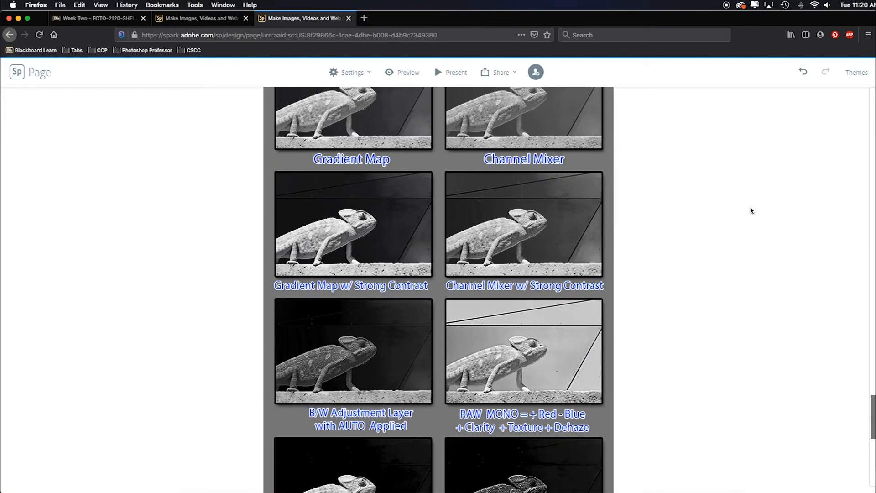
scroll(729, 212, "up", 15)
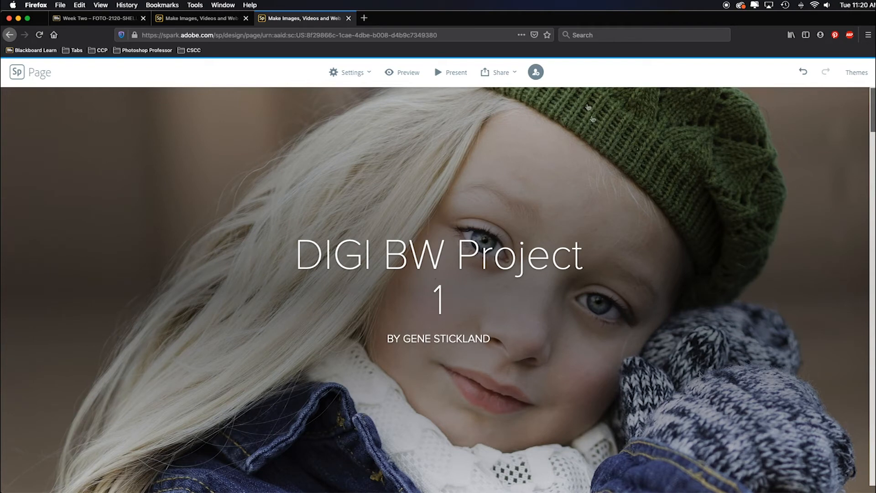
scroll(487, 295, "down", 5)
scroll(487, 295, "up", 5)
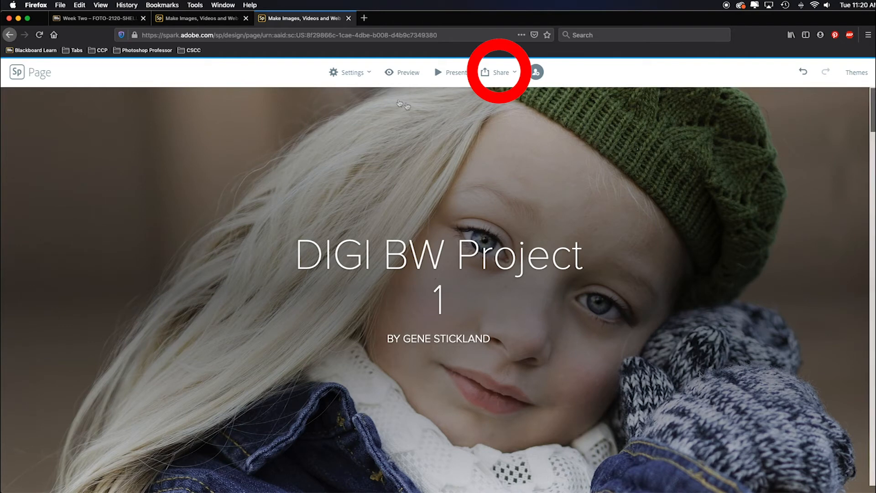
left_click(410, 82)
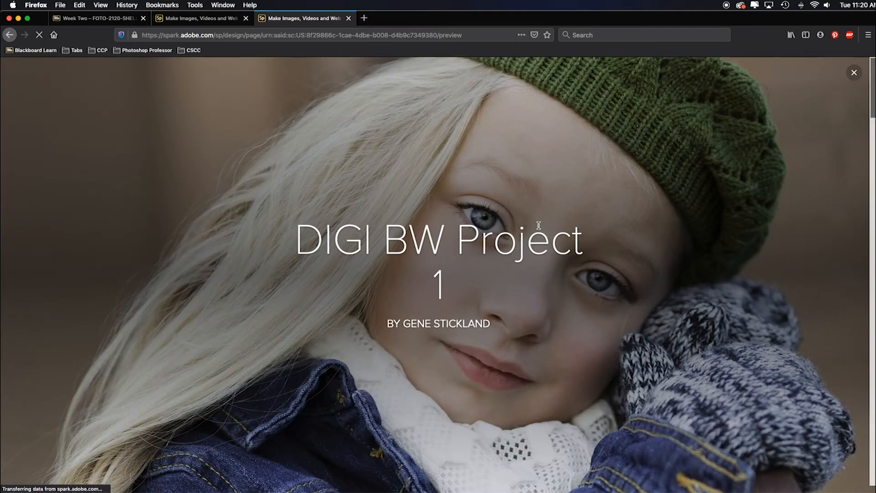
scroll(538, 226, "down", 3)
scroll(539, 226, "down", 3)
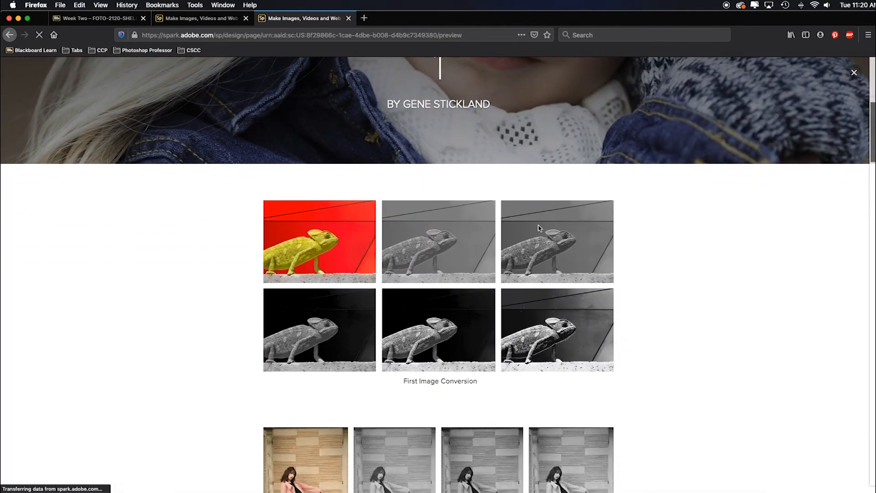
scroll(539, 229, "up", 4)
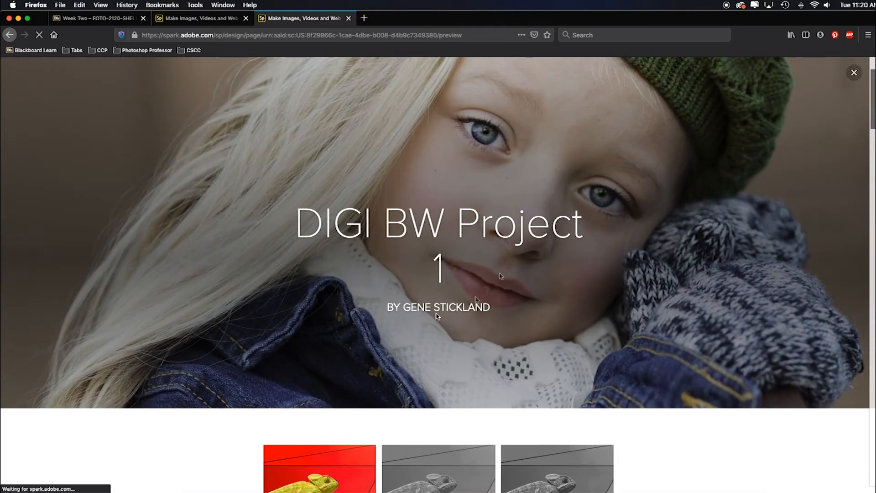
scroll(510, 315, "down", 5)
scroll(511, 316, "down", 6)
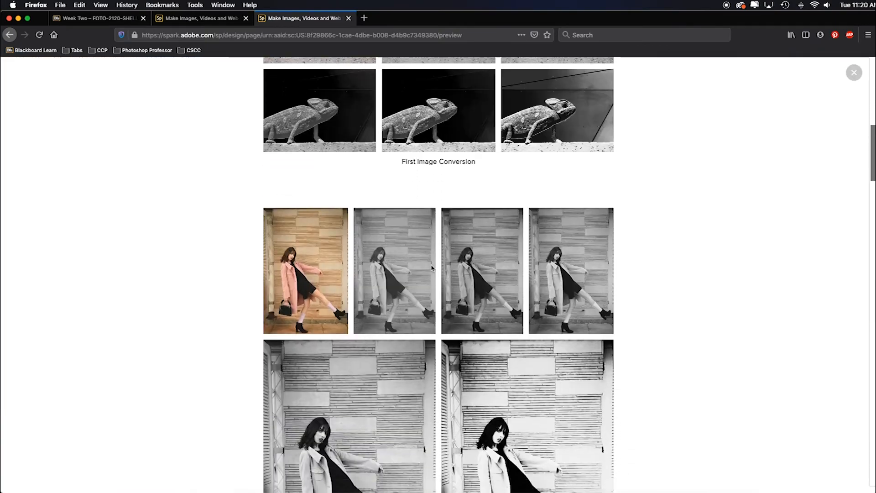
scroll(432, 277, "down", 10)
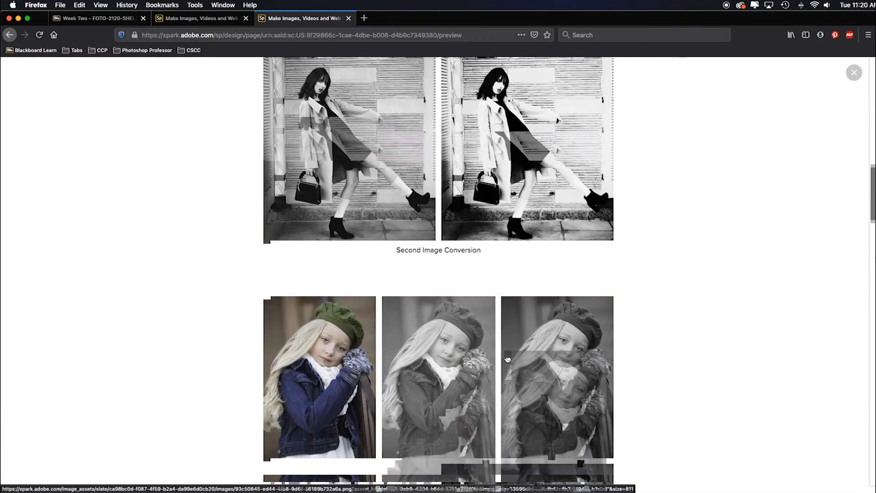
scroll(507, 364, "down", 10)
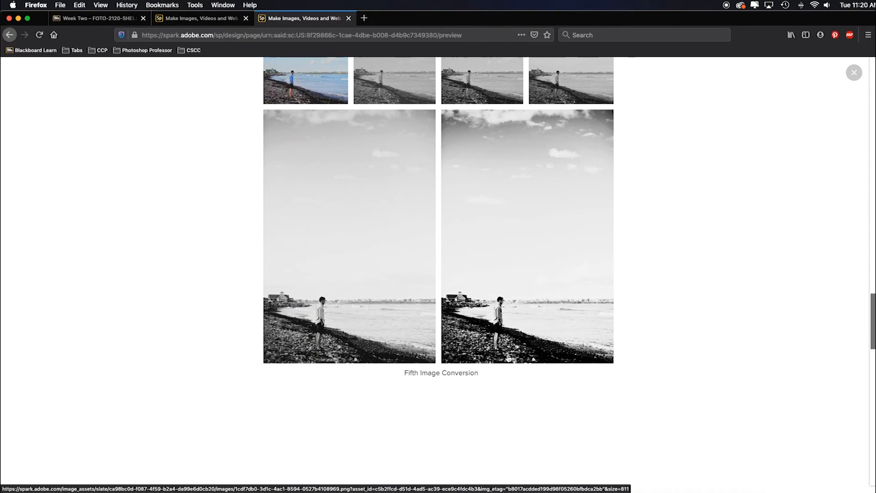
scroll(508, 355, "down", 10)
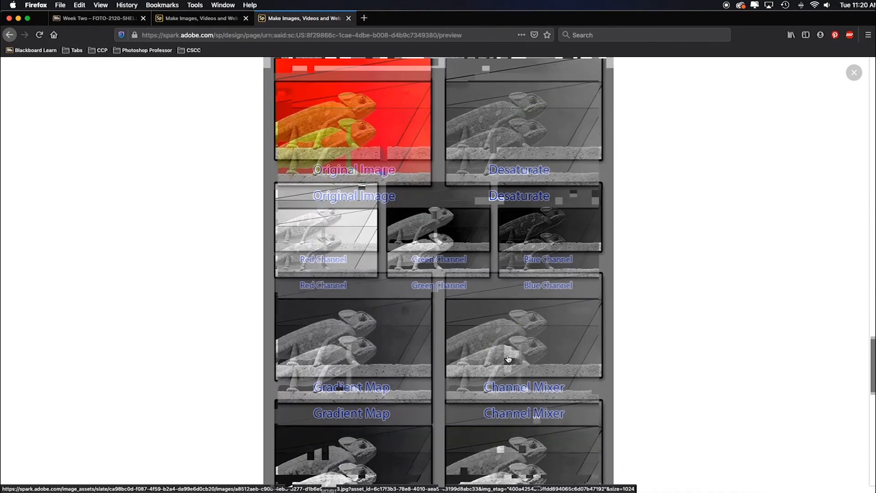
scroll(508, 359, "down", 10)
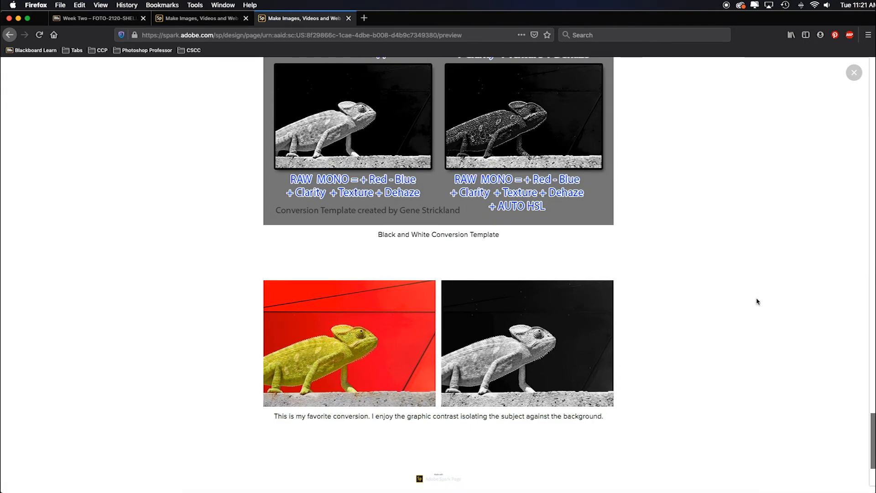
scroll(758, 302, "up", 3)
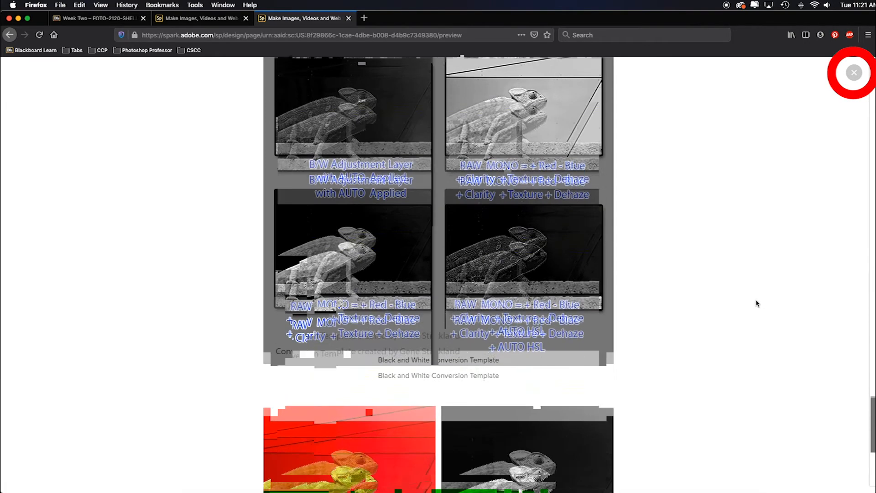
scroll(757, 302, "up", 5)
left_click(854, 72)
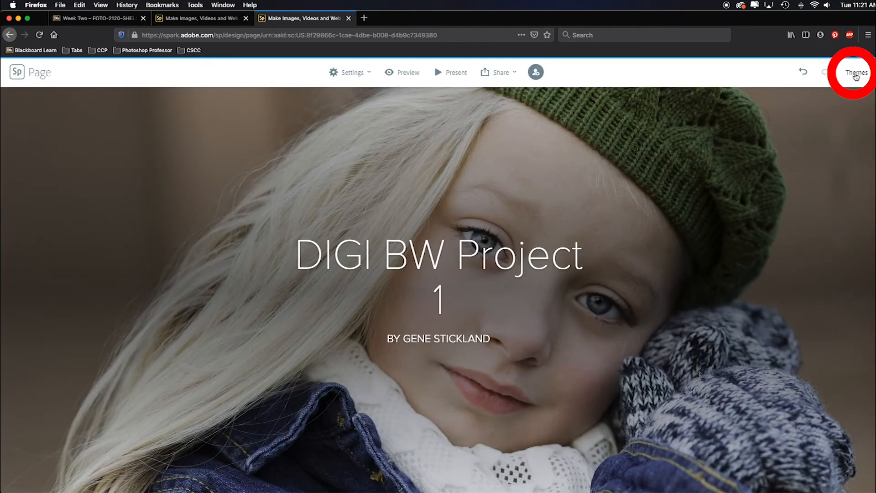
- Start publishing the page with a share link, turn on the author credit and add an author profile picture
left_click(501, 76)
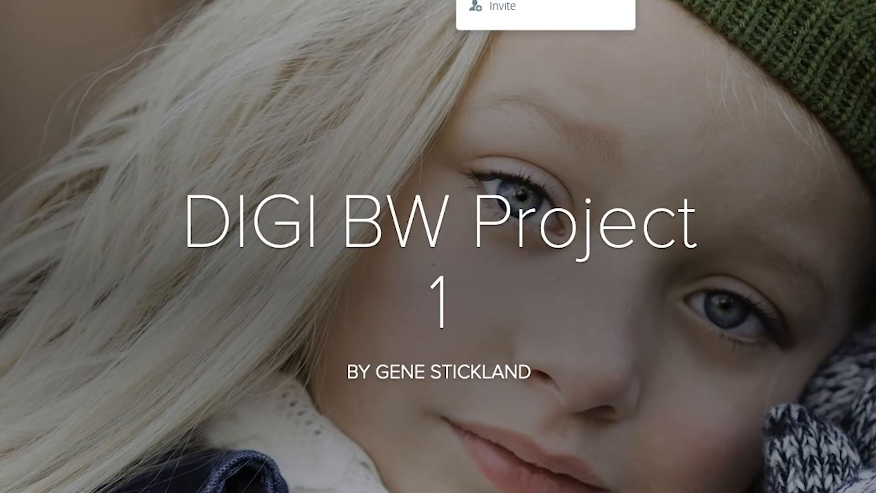
left_click(483, 98)
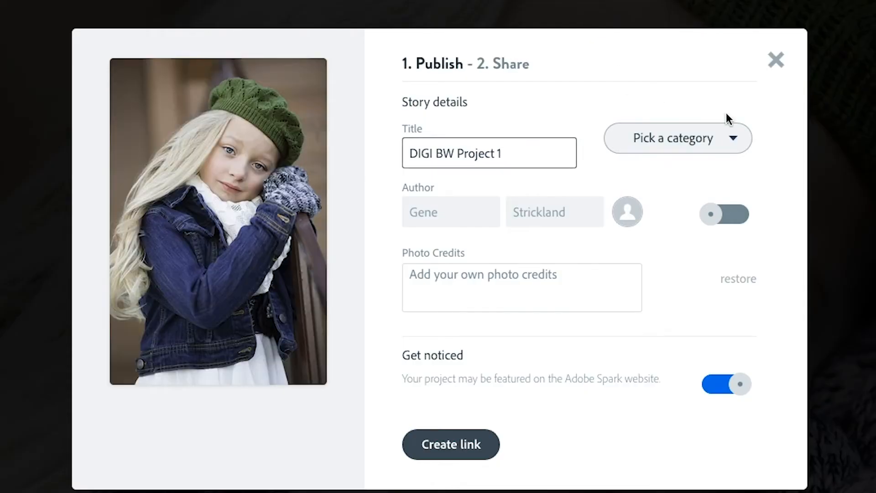
left_click(524, 159)
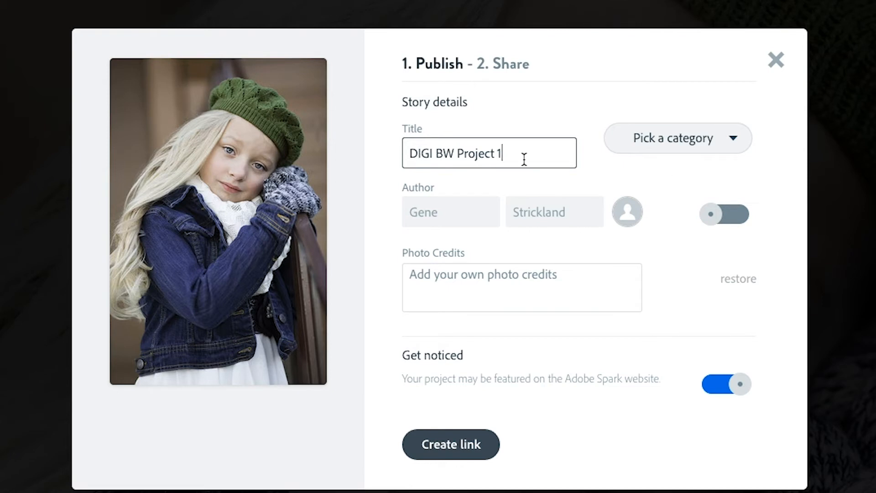
left_click(713, 215)
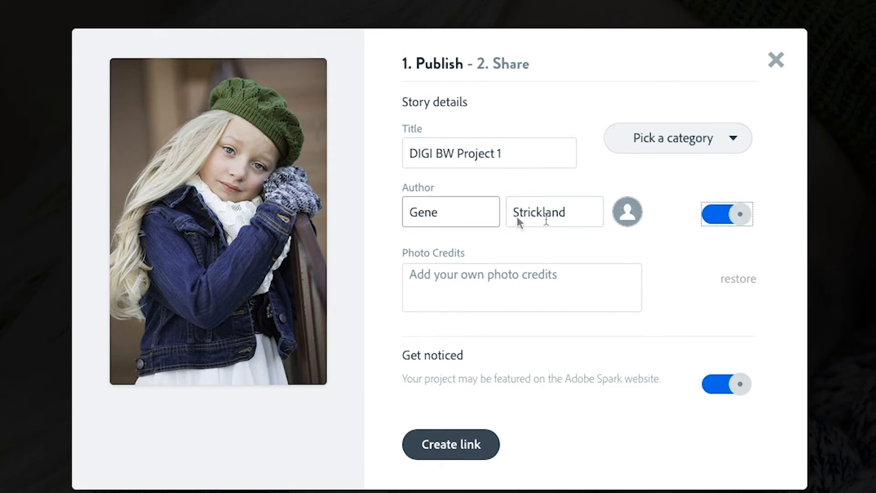
left_click(627, 213)
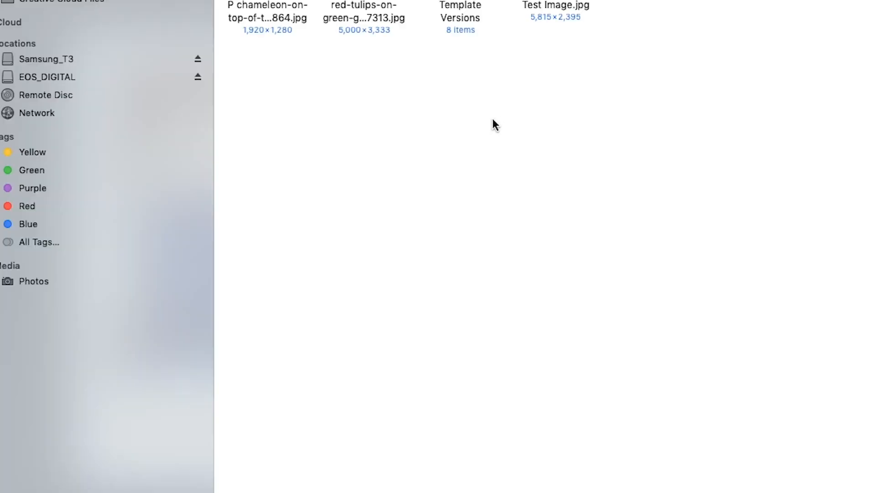
- Enter the photo credits "All Rights Reserved Copyright 2020" and turn off the option for being featured on the Adobe Spark website
left_click(409, 274)
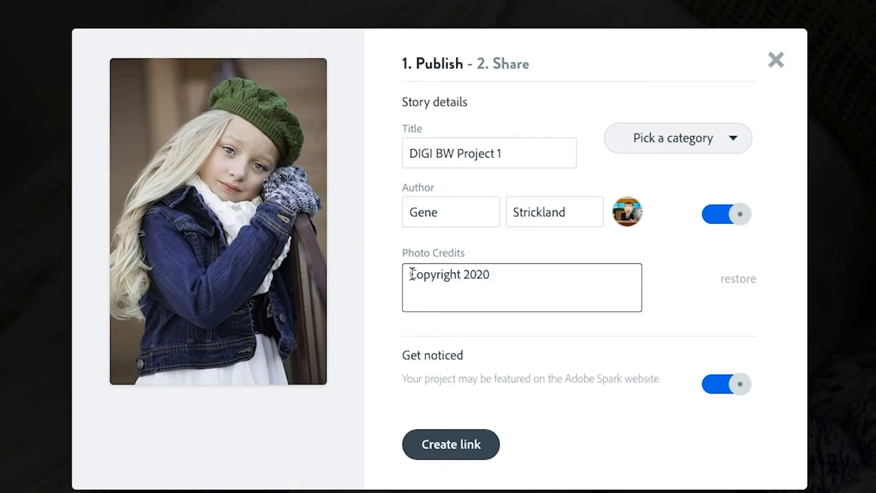
type("All Rights Reserved Copyright 2020")
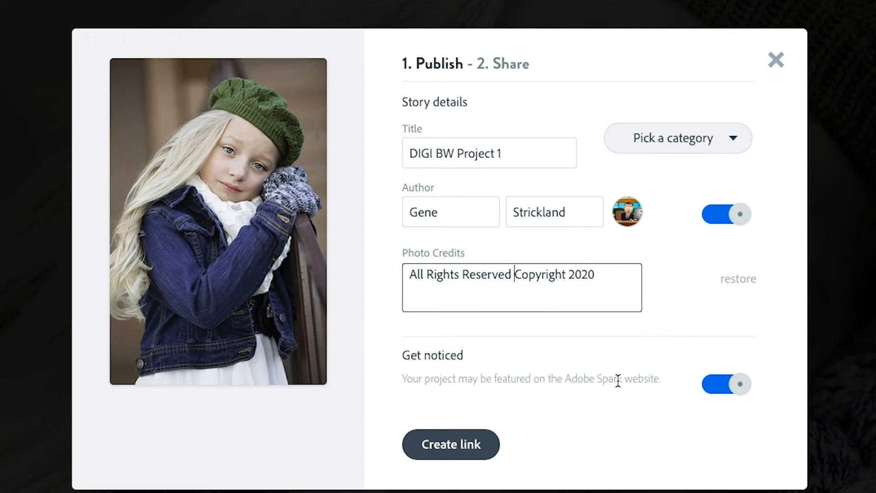
left_click(739, 391)
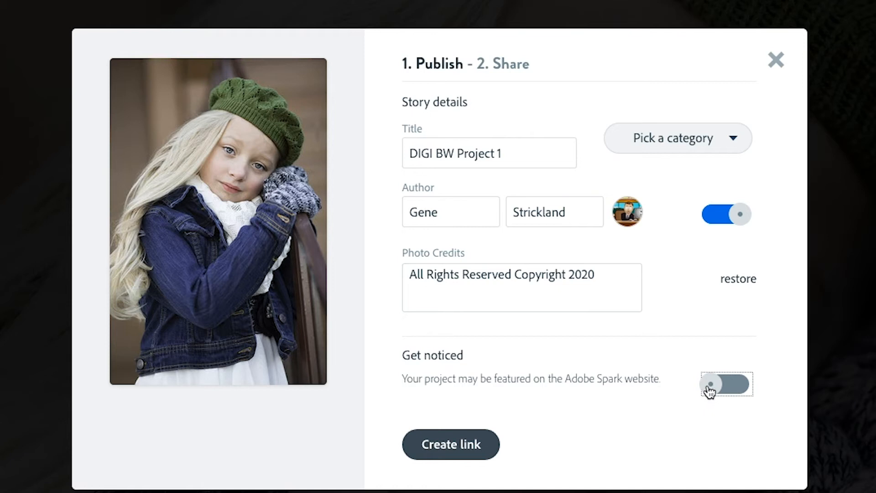
- Create the page's shareable link, copy it and close the publishing dialog
left_click(433, 457)
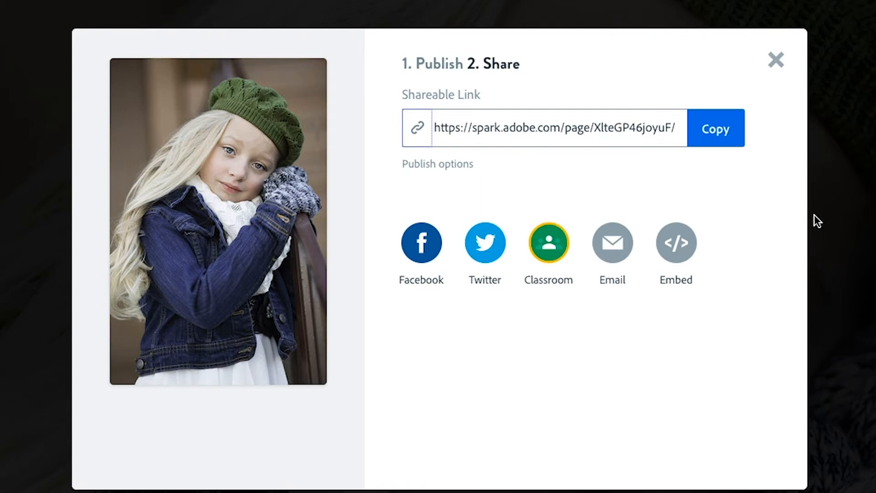
left_click(720, 132)
left_click(716, 129)
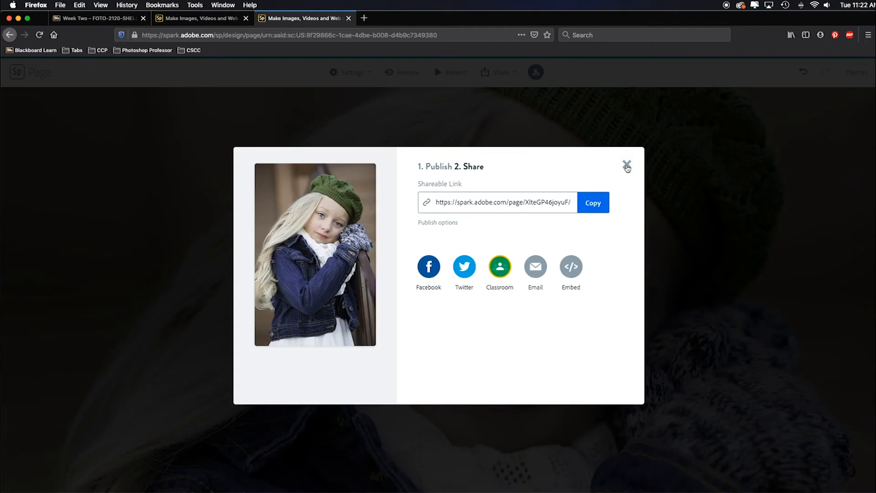
left_click(776, 60)
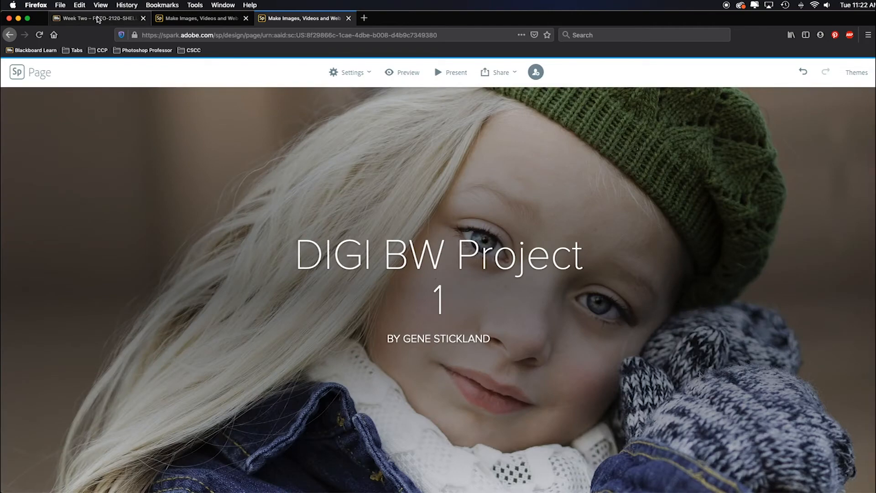
- Switch to the Blackboard Week Two page and open the "Weeks 1&2 -Project 1 Delivery" assignment
left_click(98, 19)
scroll(495, 192, "down", 15)
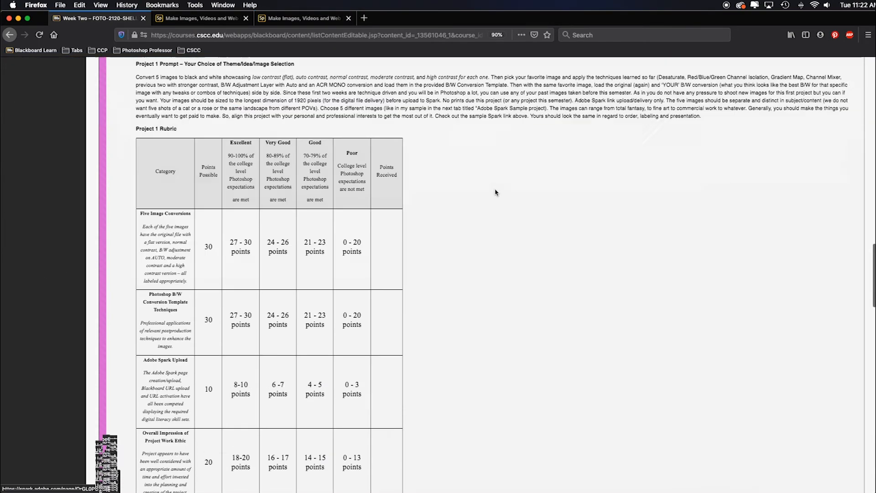
scroll(495, 192, "down", 15)
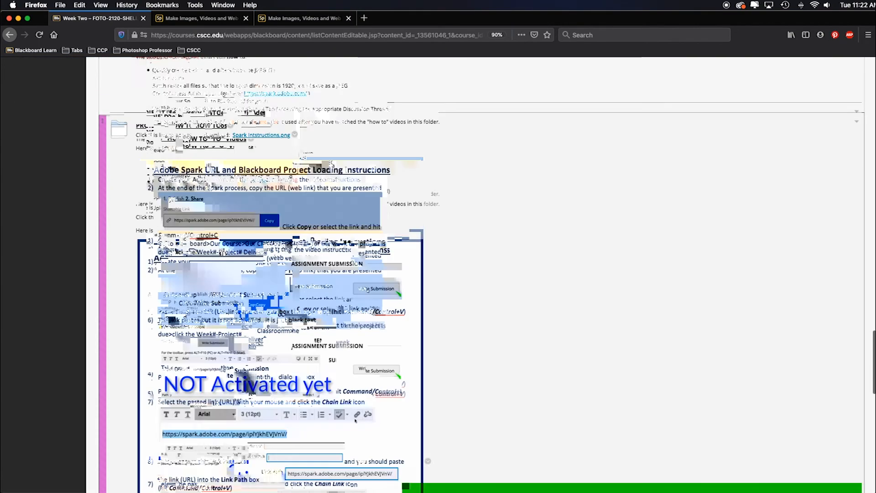
scroll(301, 156, "down", 3)
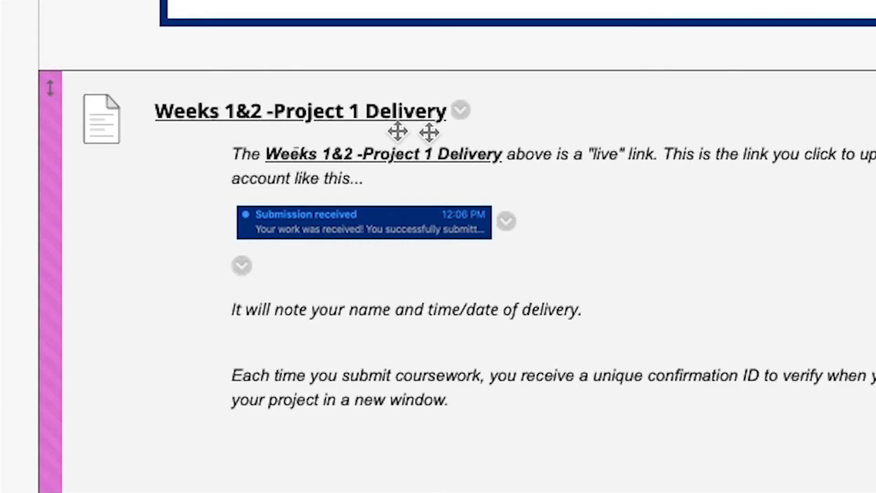
left_click(380, 114)
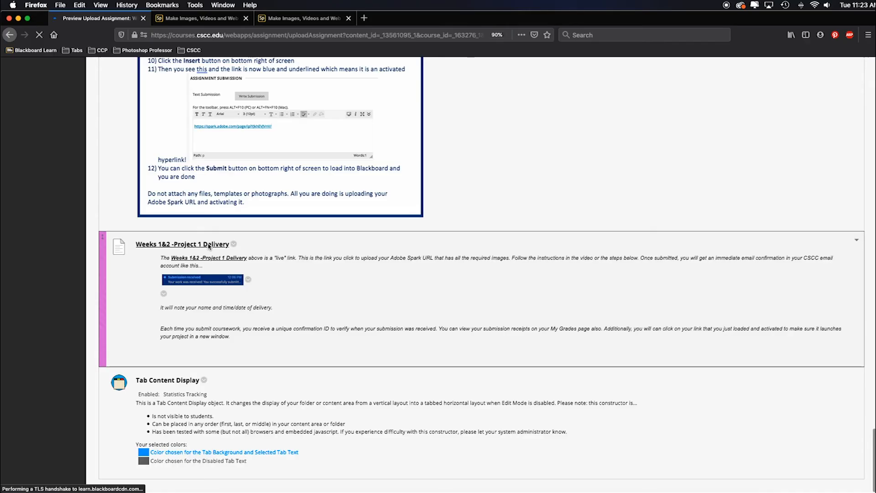
- Open the text editor for writing a submission in the assignment submission section
scroll(382, 235, "down", 1)
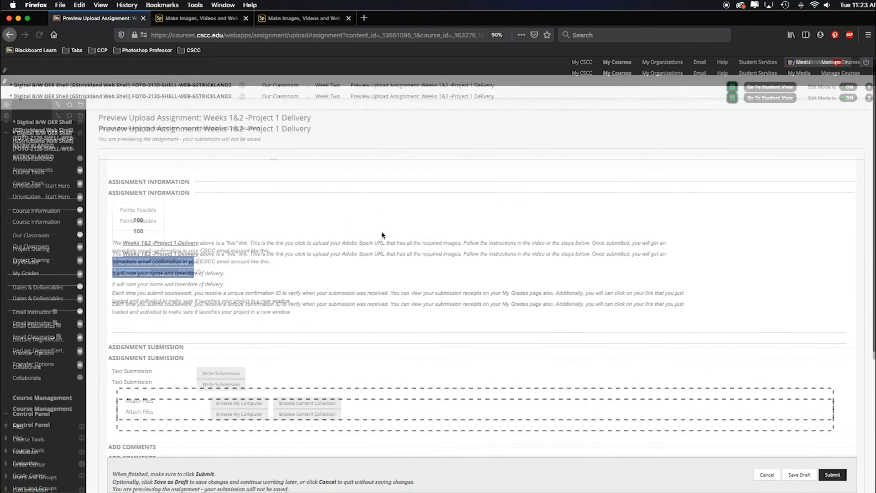
scroll(345, 232, "down", 5)
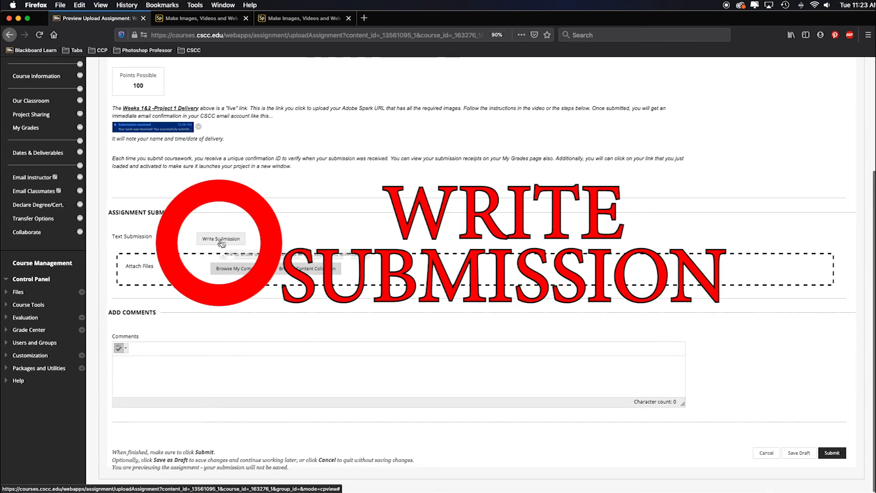
scroll(219, 246, "up", 2)
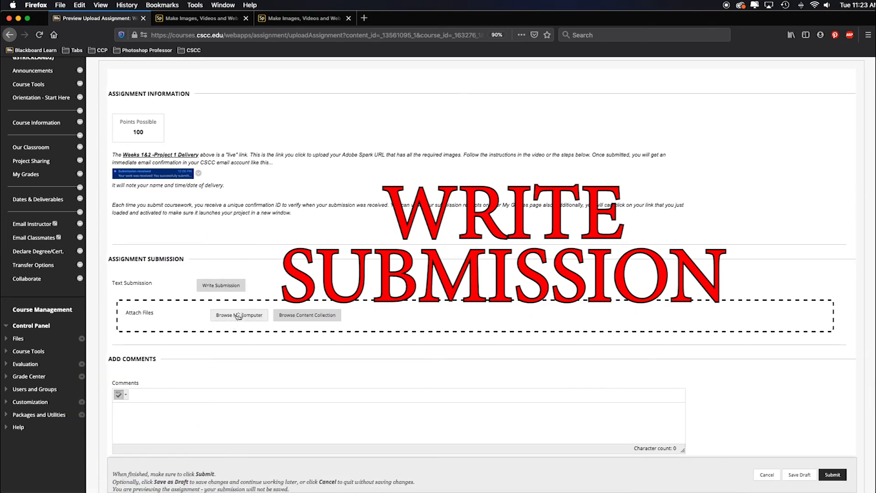
left_click(220, 287)
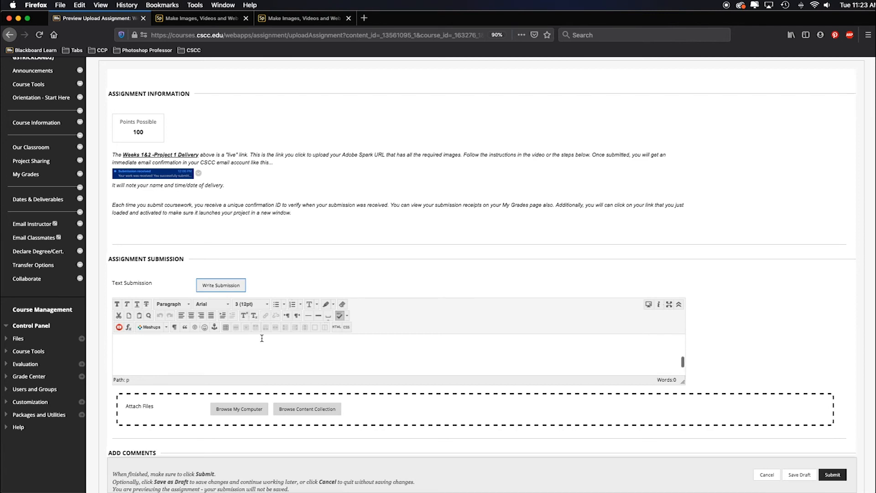
- Write "Here is my link. Loved the project. You are awesome for sharing your awesome knowledge." as the submission text and paste the Spark page URL below it
left_click(225, 357)
left_click(145, 357)
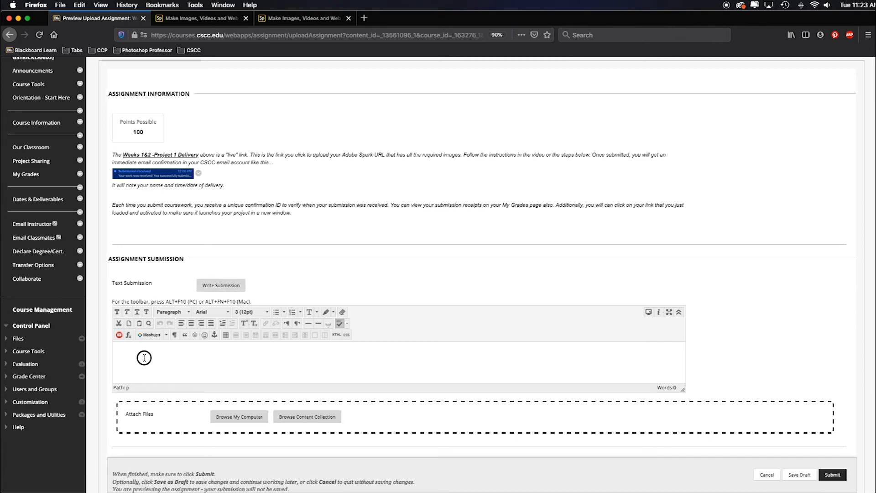
type("Here is my link")
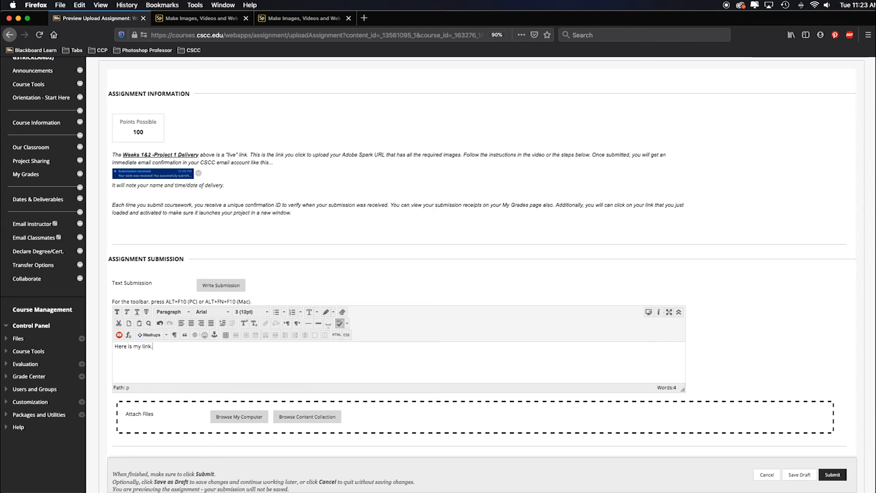
type(". Loved the project. You are awesome for s")
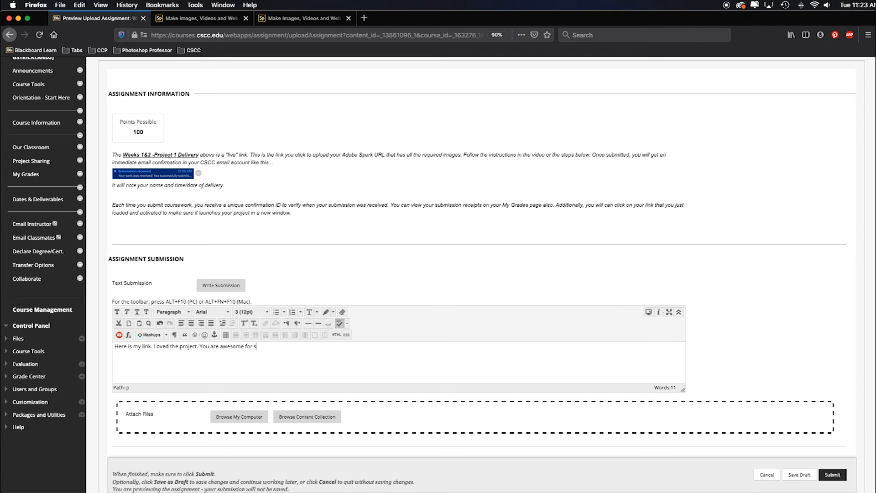
type("haring your awe")
type("some kn")
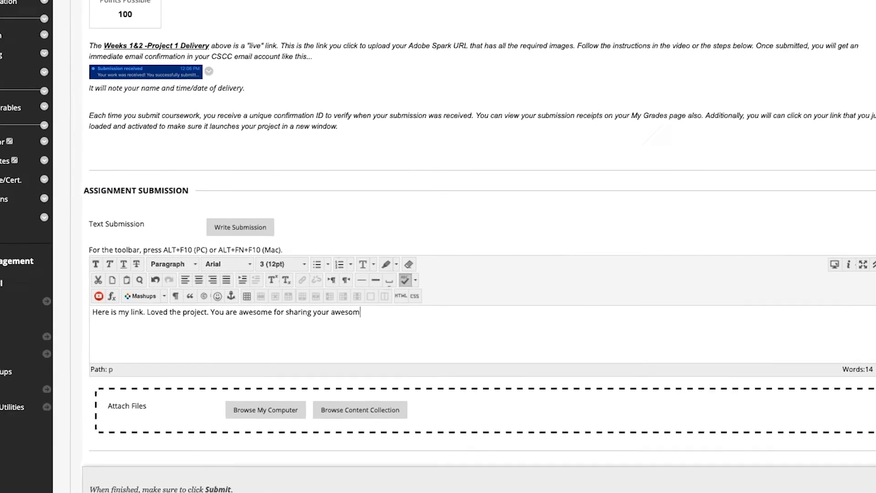
type("owle")
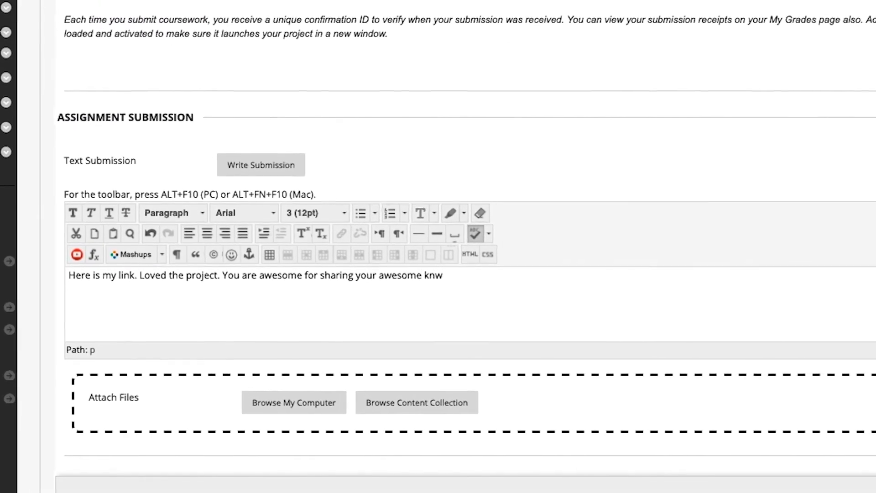
type("dge.")
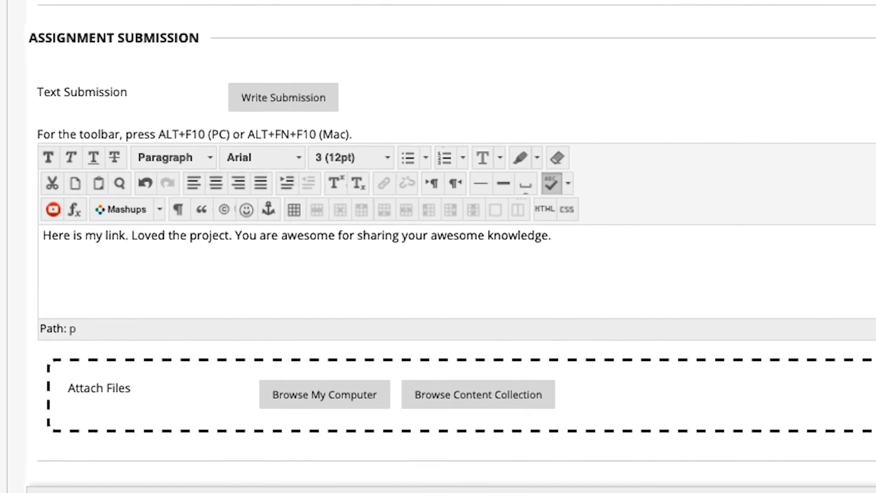
key("Return")
type("https://spark.adobe.com/page/XlteGP46joyuF/")
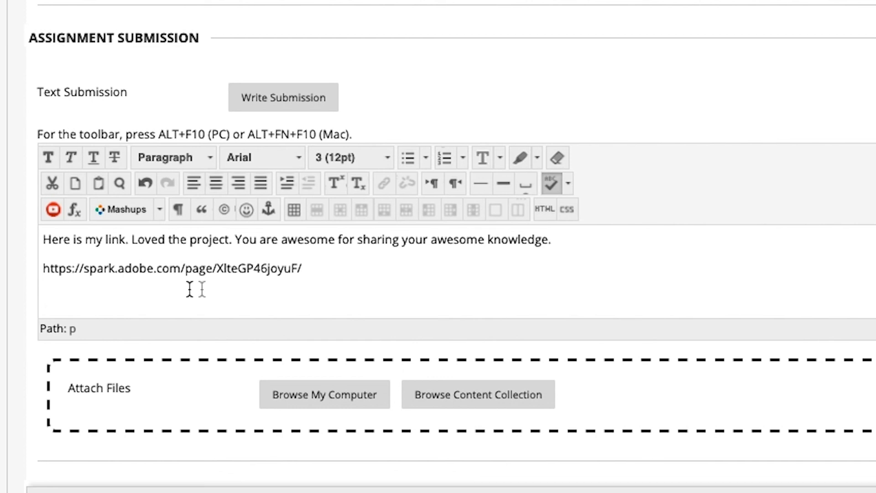
- Turn the pasted Spark page URL into a live hyperlink to that same address, with its target set to Open in New Window (_blank)
left_click_drag(49, 269, 38, 269)
key("super+c")
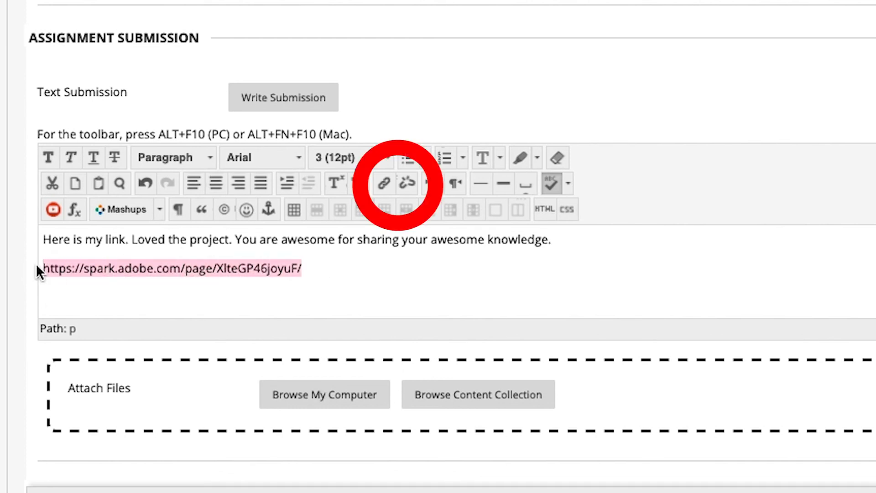
left_click(384, 183)
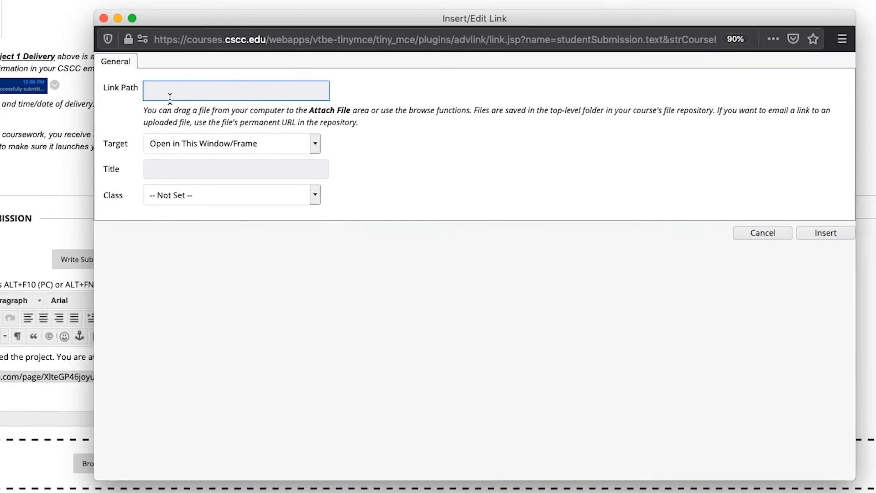
left_click(165, 88)
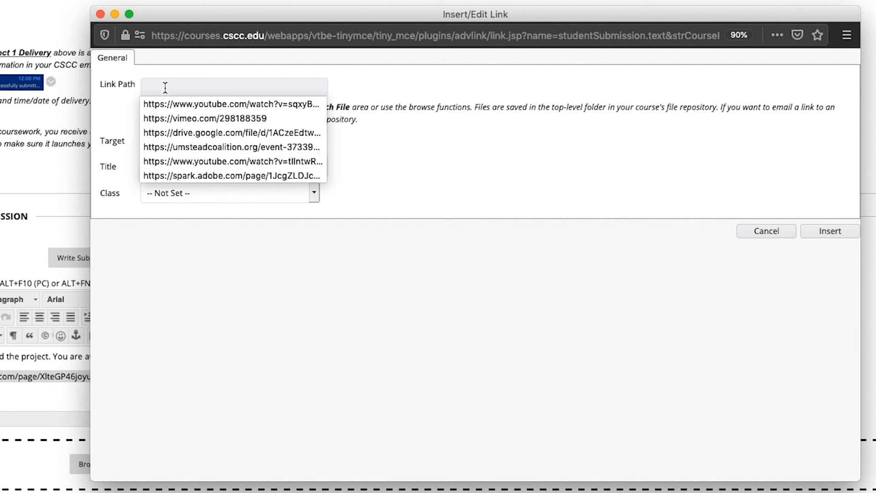
key("super+v")
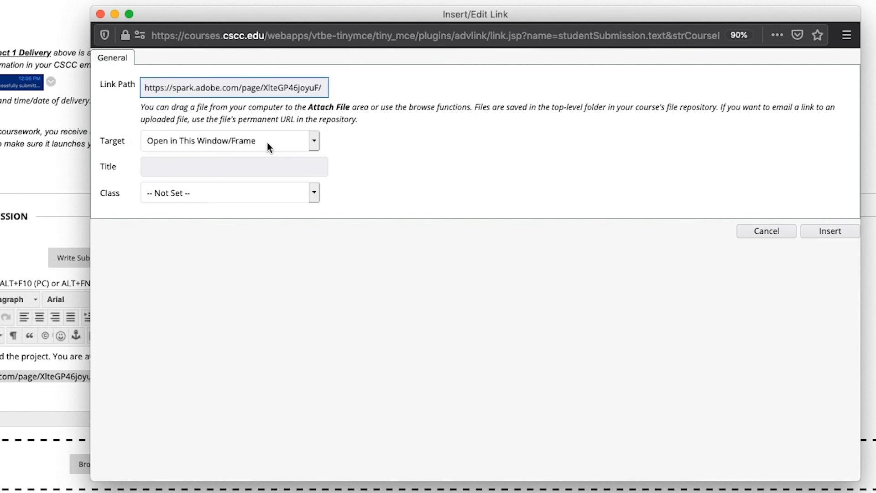
left_click(309, 142)
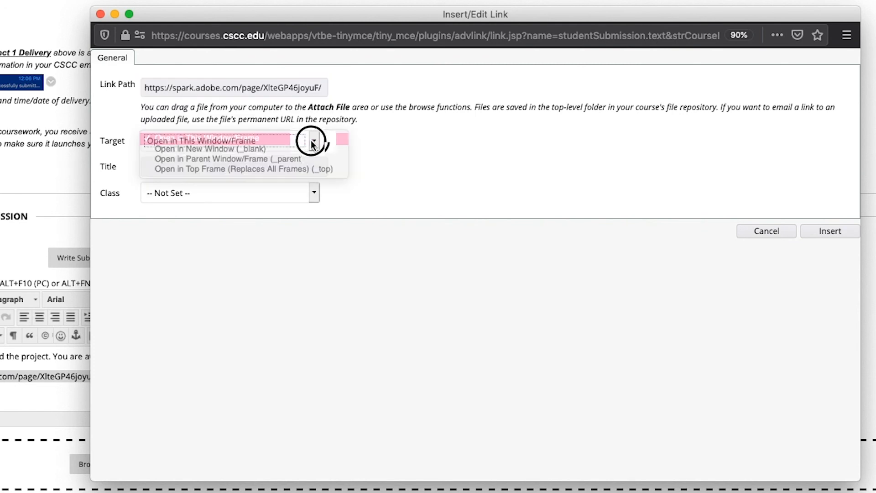
left_click(275, 148)
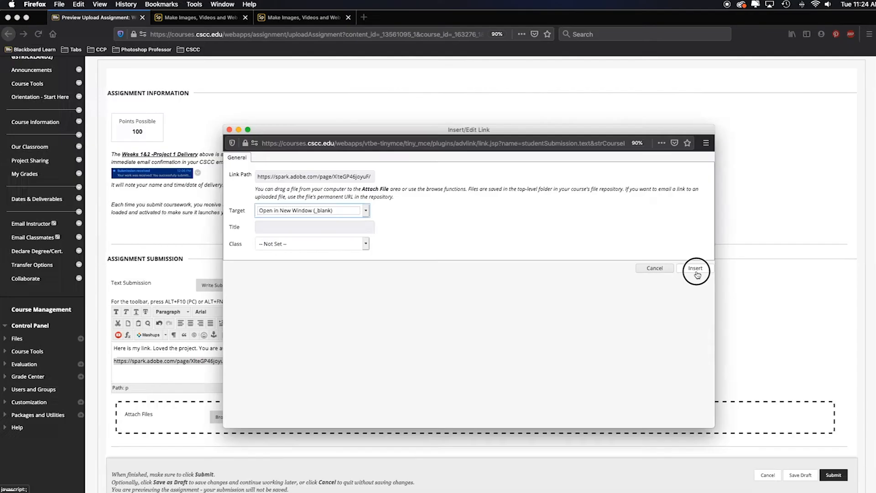
left_click(830, 231)
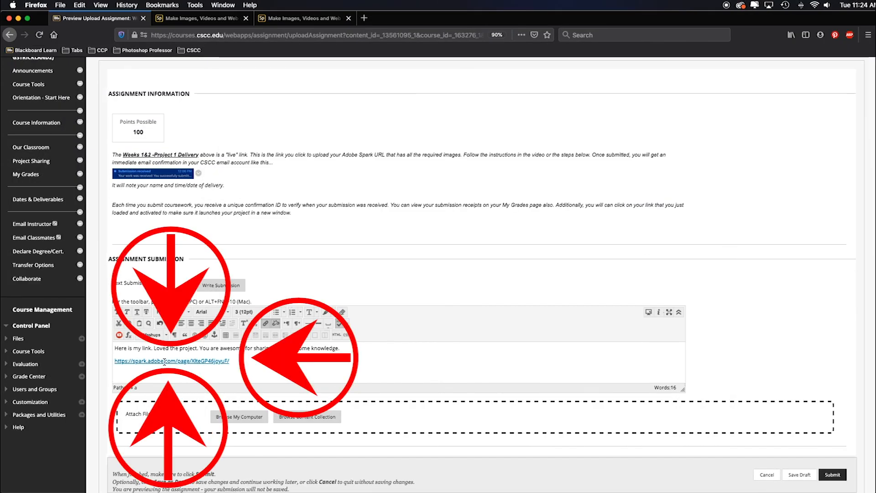
- Submit the Weeks 1&2 -Project 1 Delivery assignment with the written text and page link
scroll(323, 353, "down", 3)
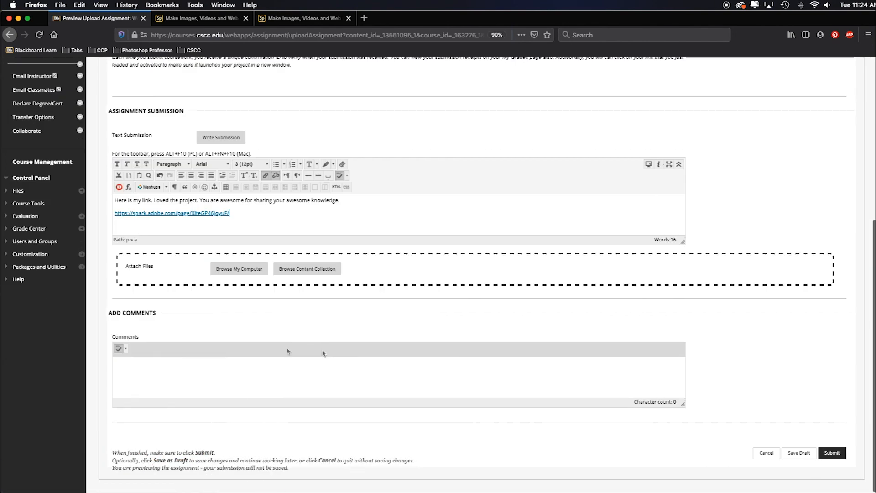
left_click(832, 453)
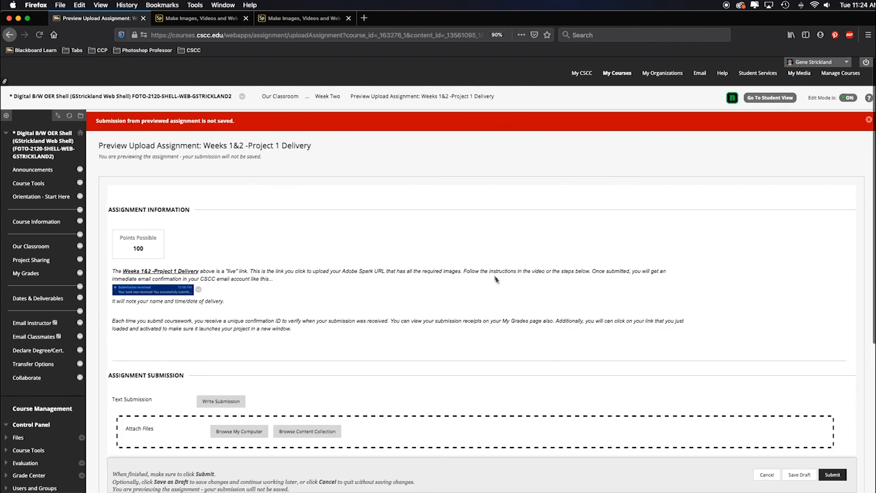